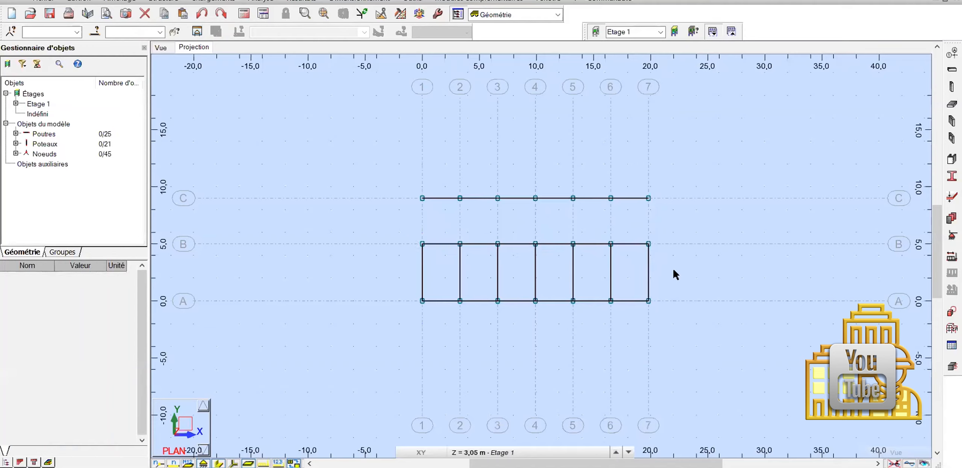
Delete the seven transverse beams between axes A and B
left_click_drag(672, 268, 403, 281)
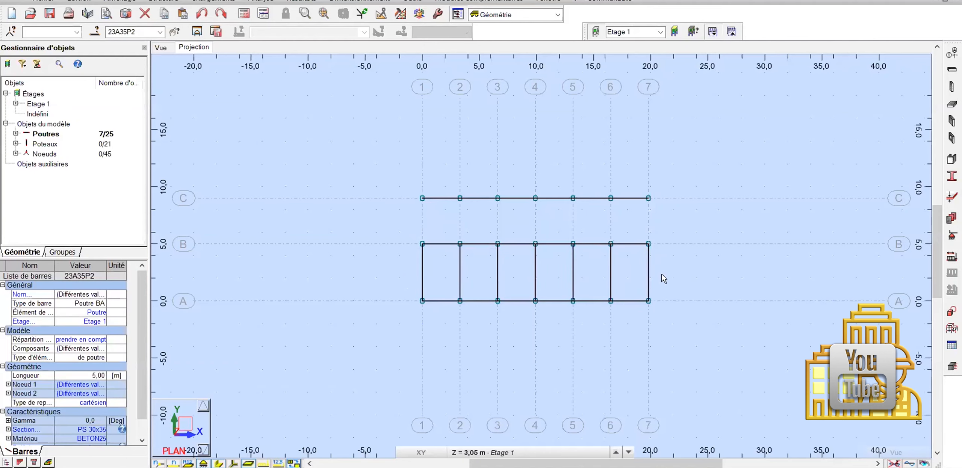
key("Delete")
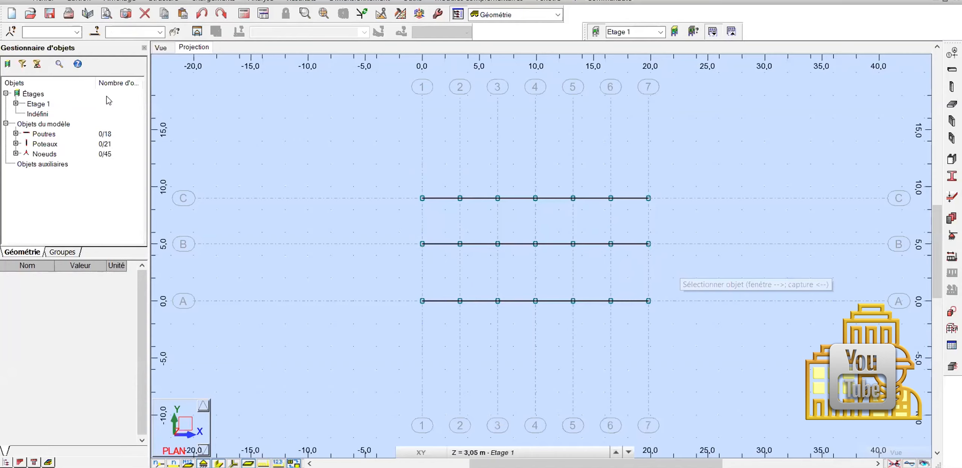
left_click(15, 134)
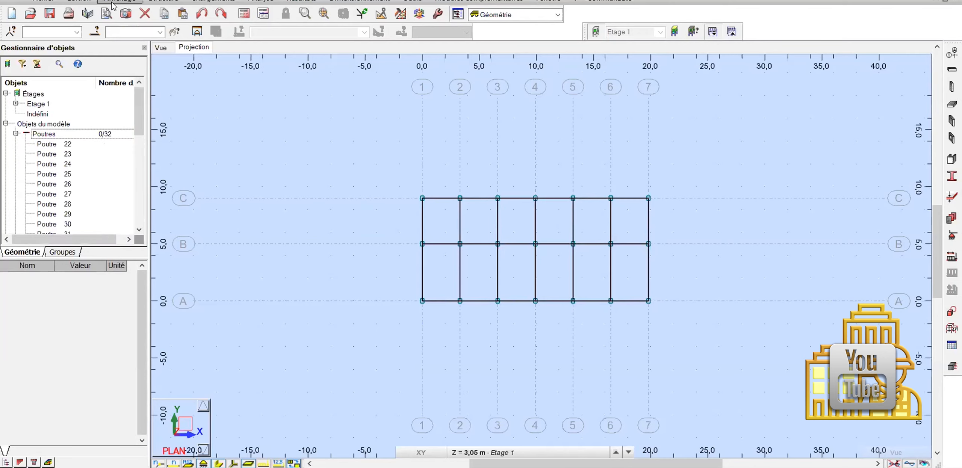
key("alt+e")
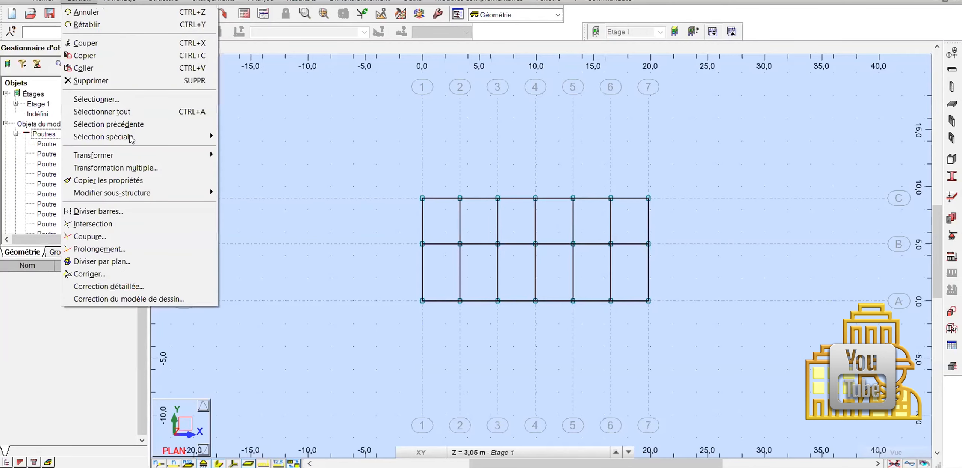
key("Down")
mouse_move(130, 139)
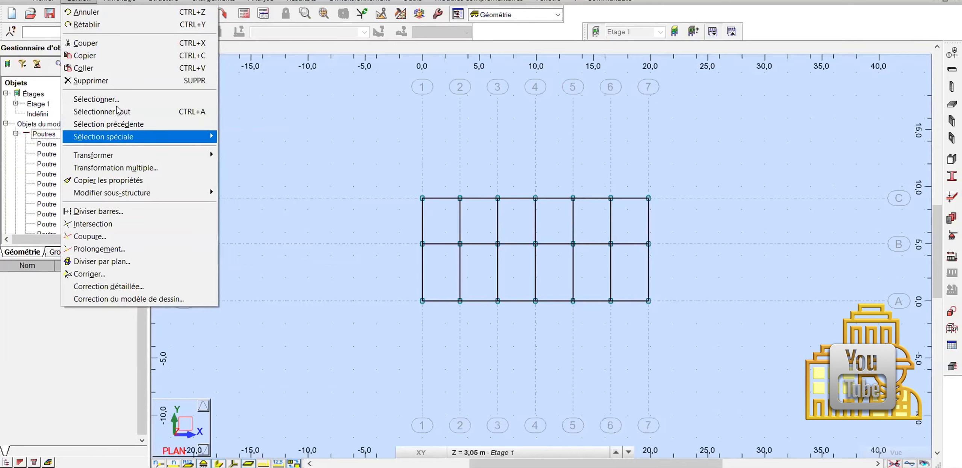
key("Up")
key("Down")
key("Down")
key("Down")
key("Down")
key("Down")
key("Down")
key("Down")
key("Down")
key("Down")
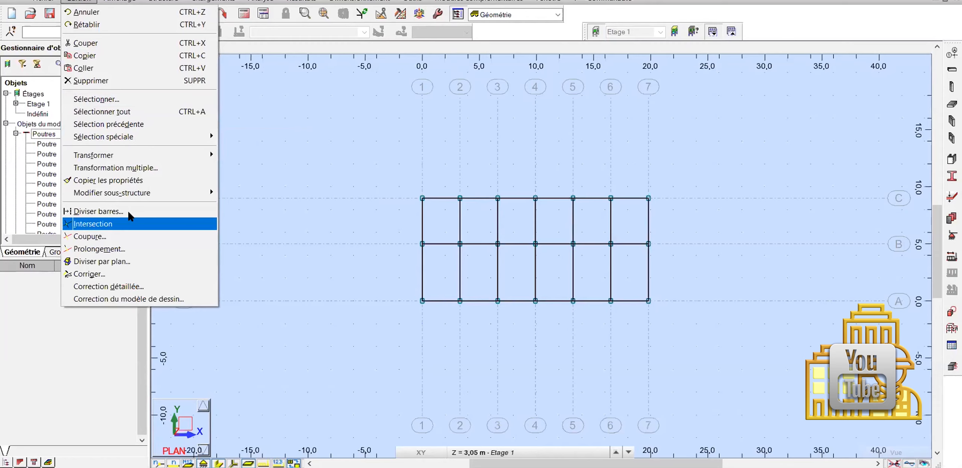
key("Down")
key("Return")
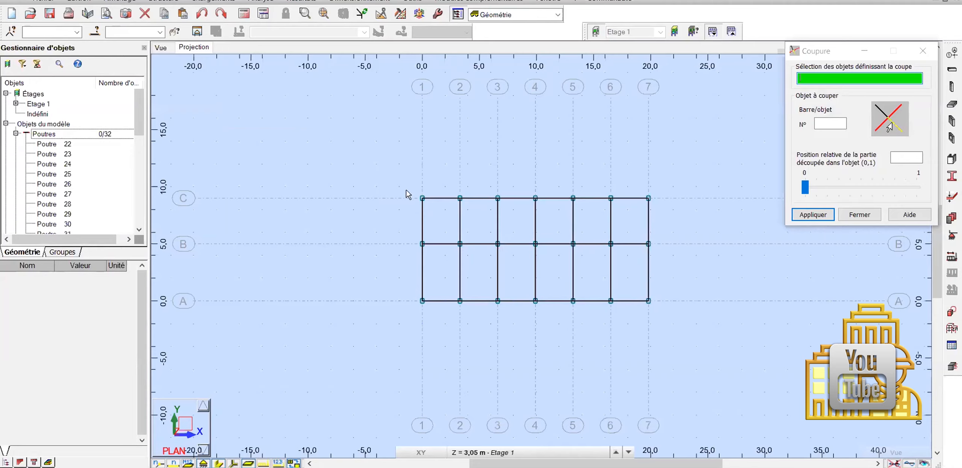
left_click_drag(401, 182, 663, 314)
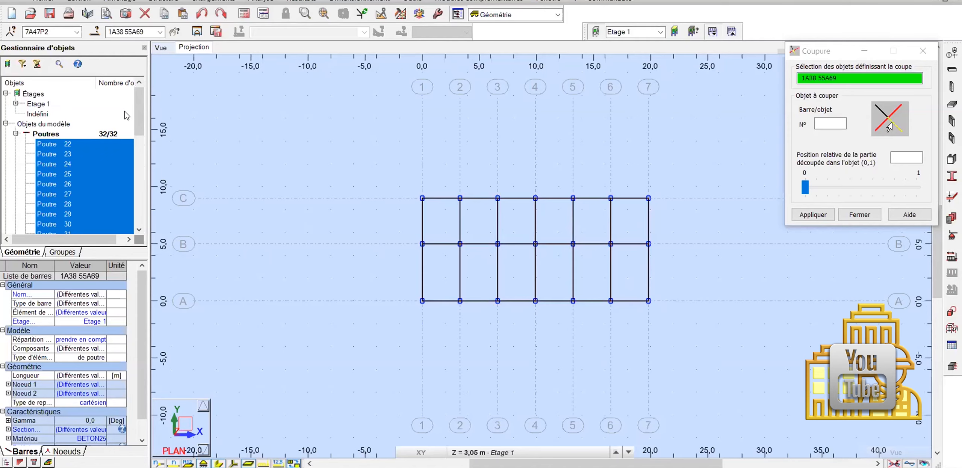
key("ctrl+alt+0")
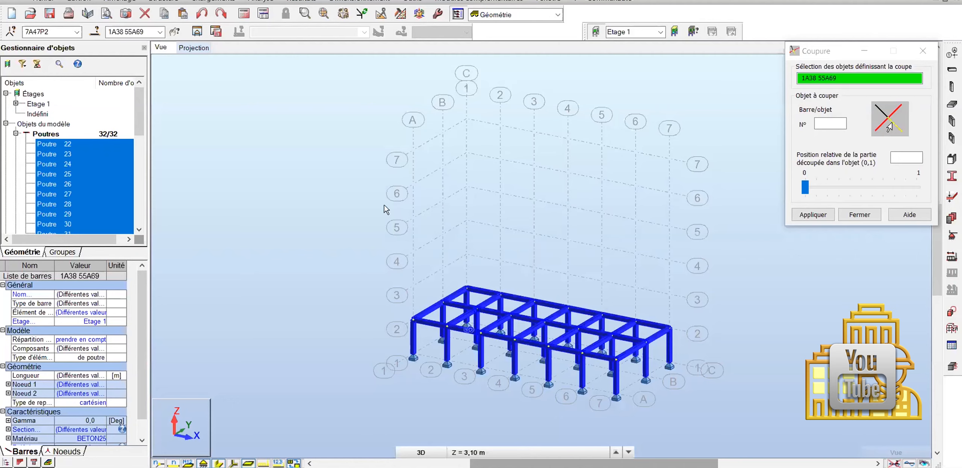
left_click(160, 32)
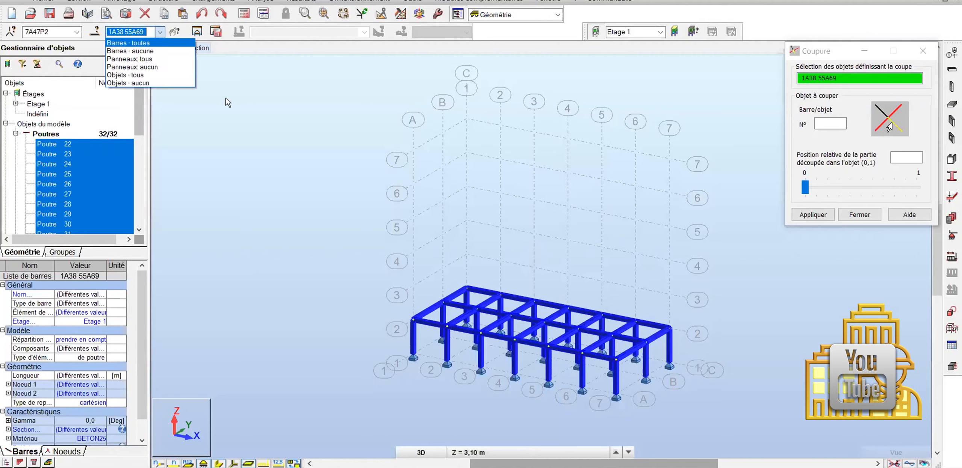
left_click(209, 86)
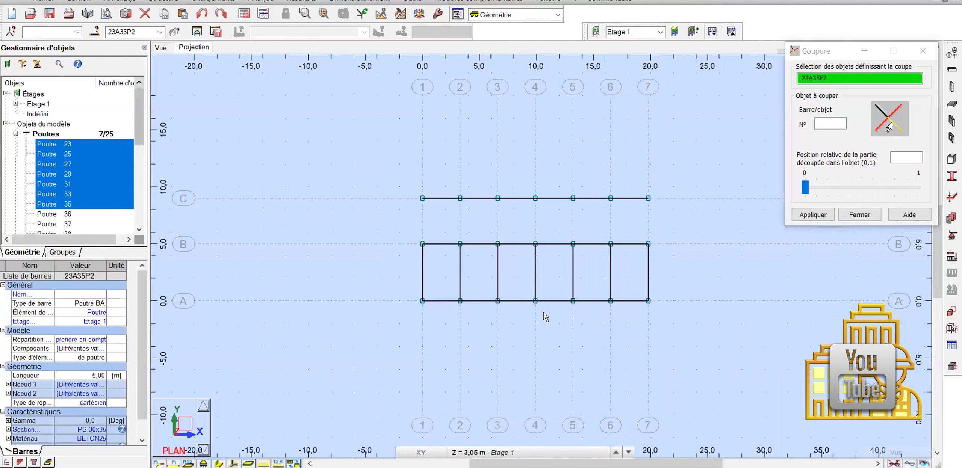
Delete the remaining beams along axes A, B and C, keeping only the columns and nodes
left_click(516, 199)
left_click(516, 199)
left_click_drag(517, 188, 507, 309)
left_click(501, 198)
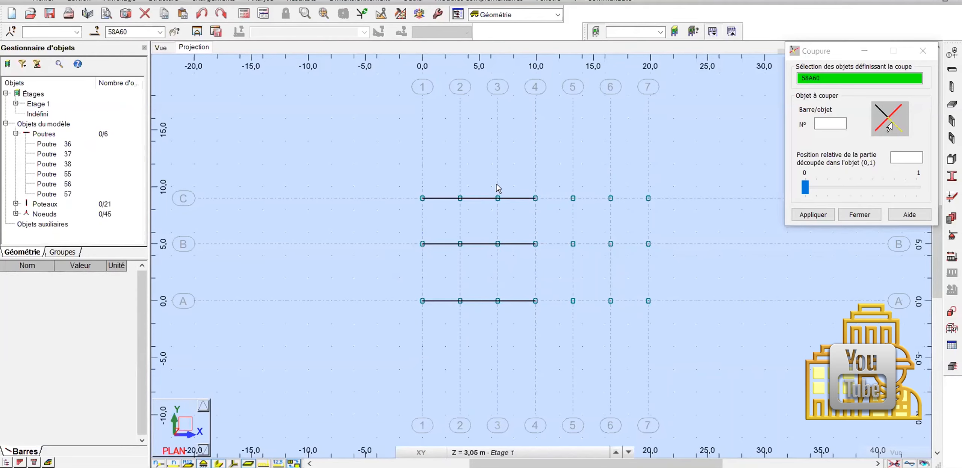
left_click_drag(479, 190, 471, 311)
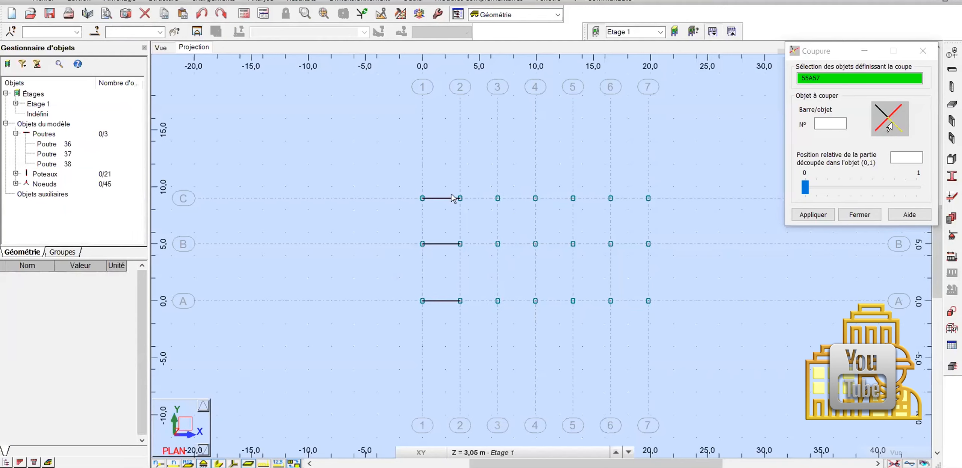
left_click_drag(447, 189, 435, 292)
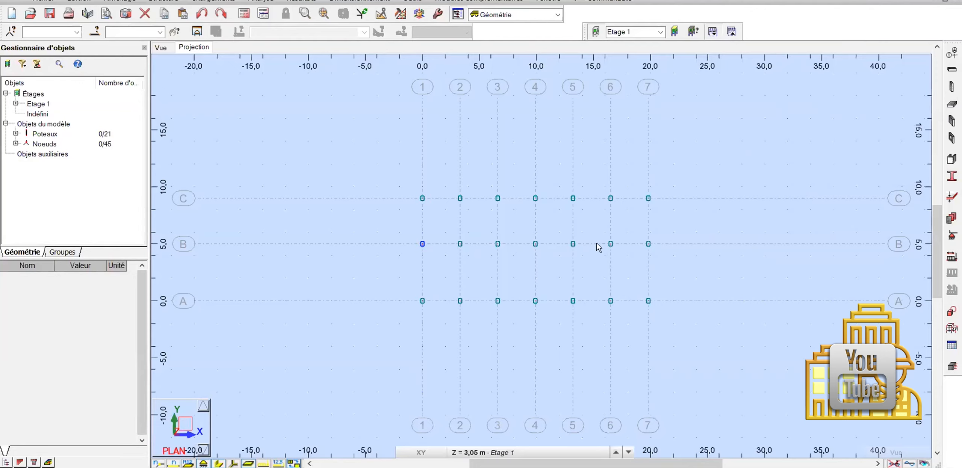
Delete the IPE 100 section from the profile list
left_click(950, 176)
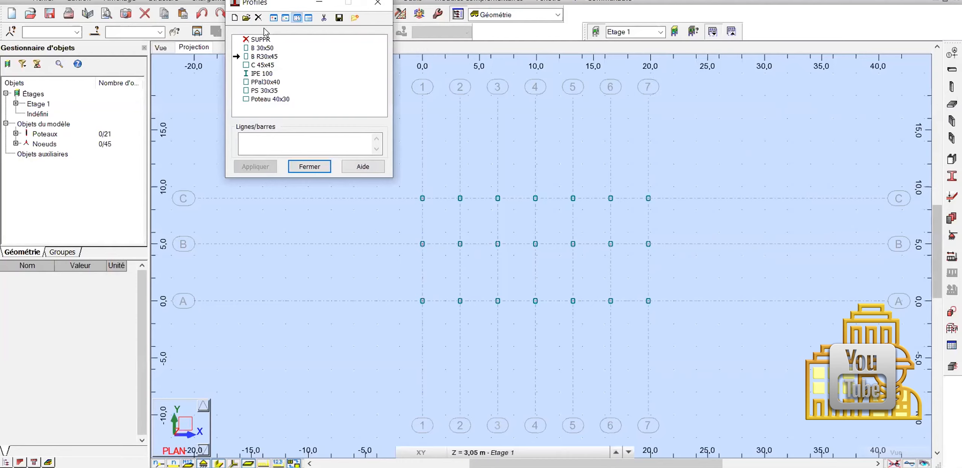
left_click(259, 74)
left_click(261, 74)
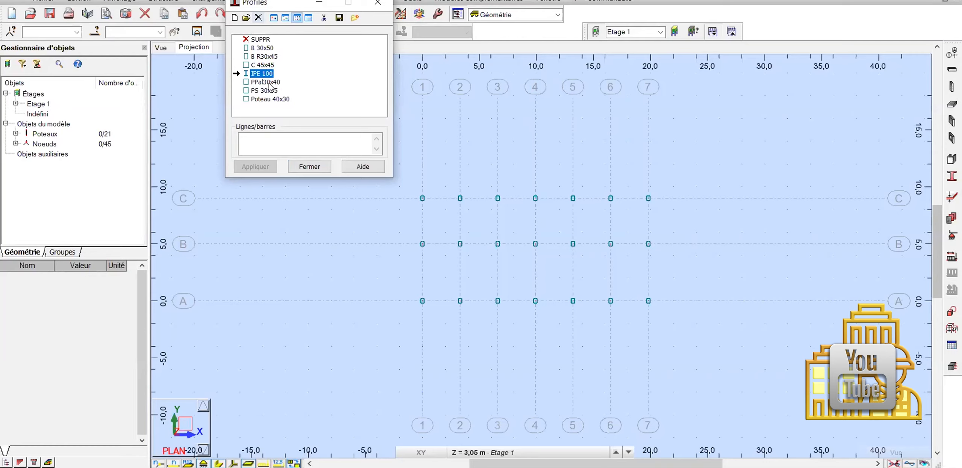
key("Delete")
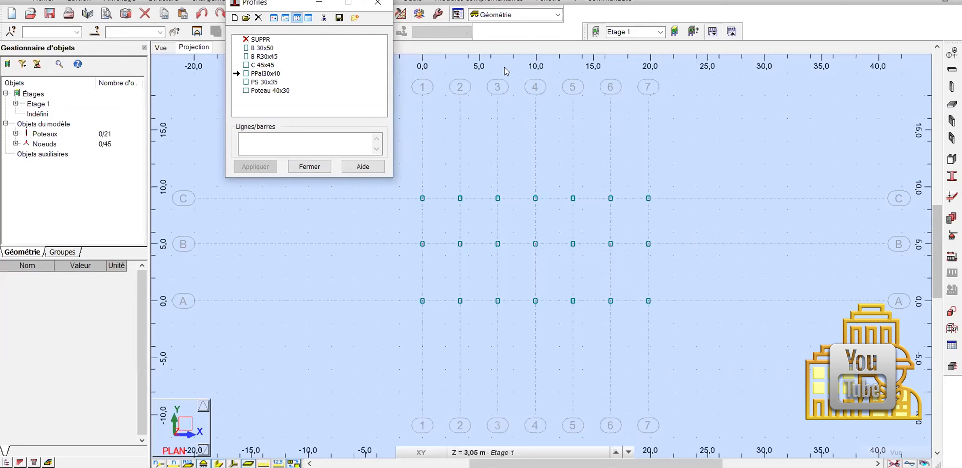
Delete the PPal30x40, C 45x45, B R30x45 and B 30x50 sections from the profile list
left_click(270, 73)
left_click(257, 18)
left_click(257, 18)
left_click(264, 57)
left_click(257, 18)
left_click(327, 121)
key("Up")
left_click(258, 18)
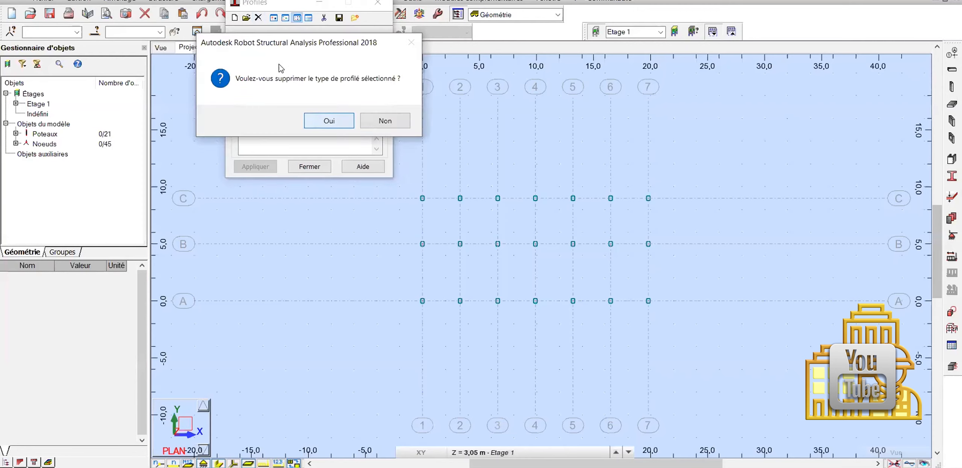
key("Return")
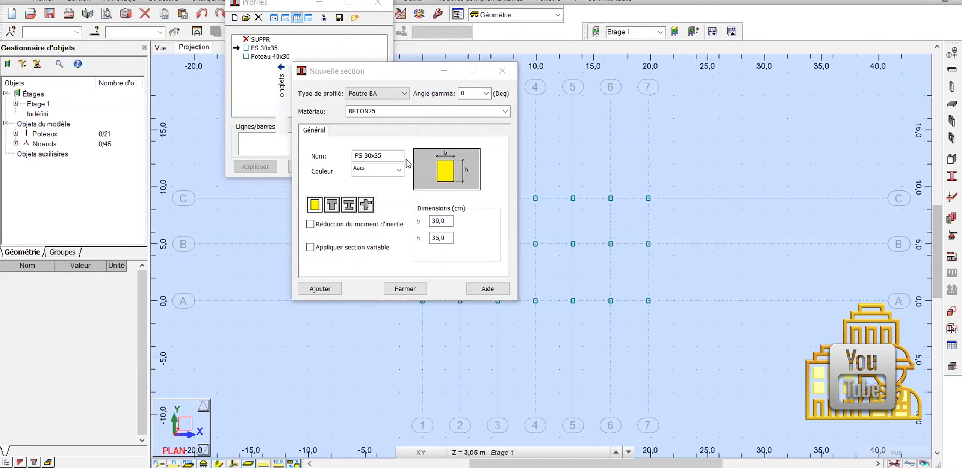
Add a reinforced concrete beam section named PP 30x45 with its height h set to 45 cm
left_click(362, 158)
key("BackSpace")
type("P")
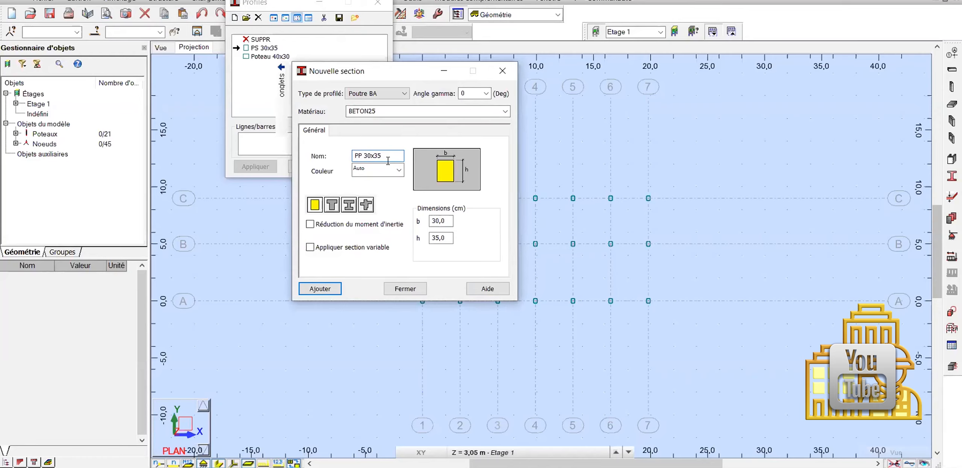
key("BackSpace")
key("BackSpace")
type("45")
left_click(451, 220)
left_click(447, 237)
key("BackSpace")
key("BackSpace")
key("BackSpace")
key("BackSpace")
type("45")
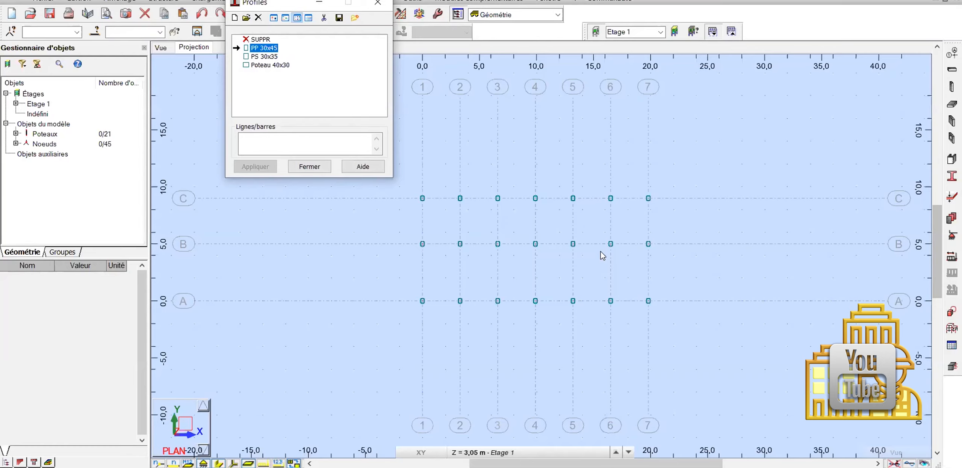
left_click(573, 444)
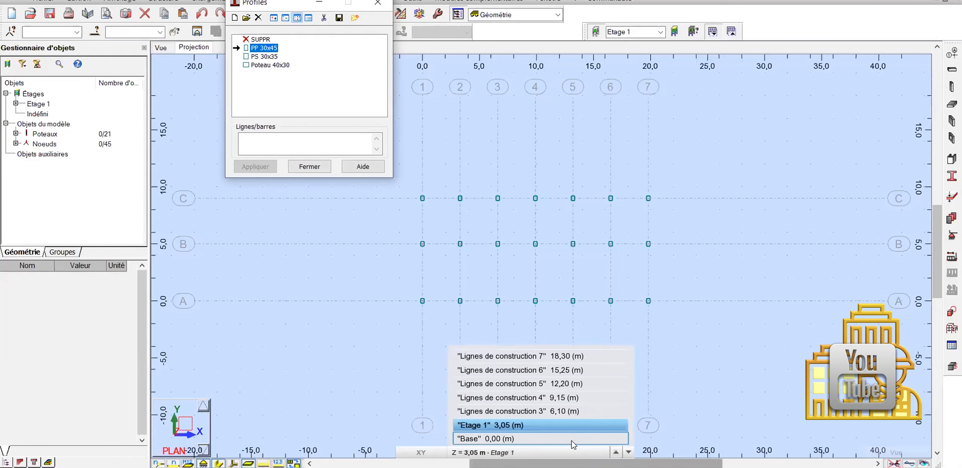
left_click(572, 444)
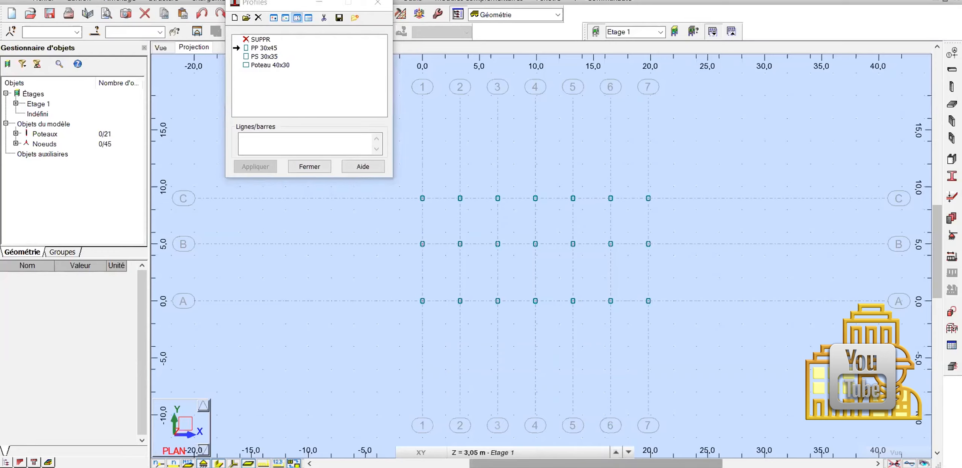
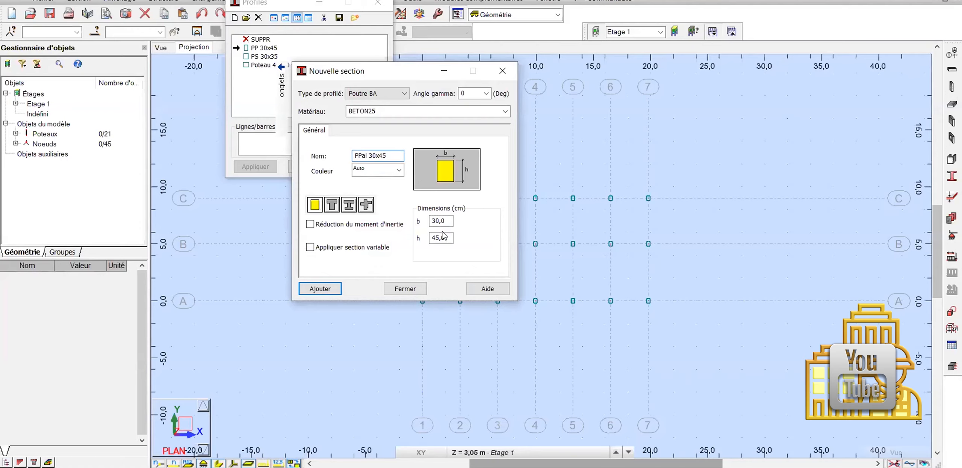
Add a reinforced concrete beam section named PPal 30x40 with its height h set to 40 cm, and close the profile list
left_click(448, 221)
left_click(448, 237)
key("BackSpace")
key("BackSpace")
key("BackSpace")
type("0")
left_click(393, 154)
key("BackSpace")
type("0")
left_click(332, 291)
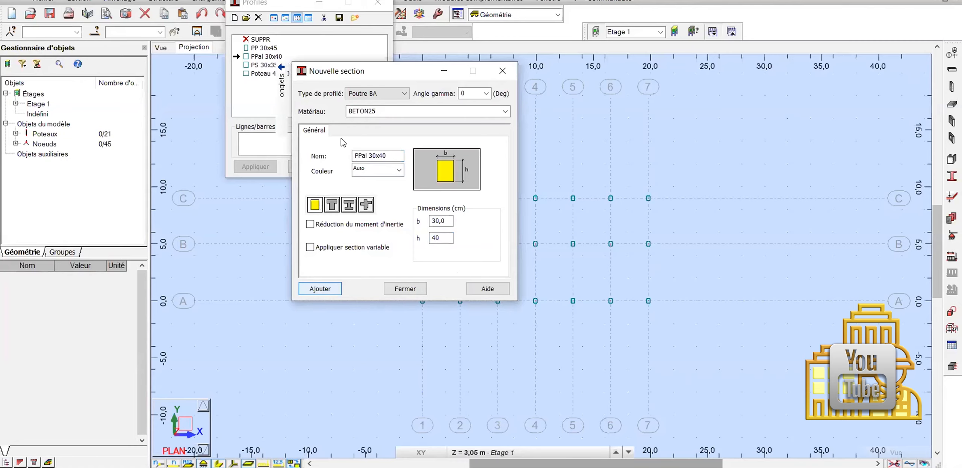
key("Escape")
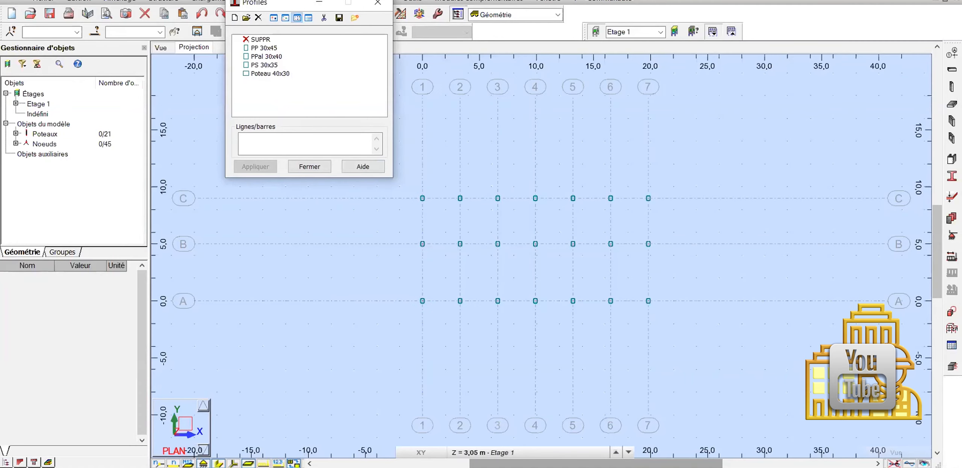
left_click(377, 3)
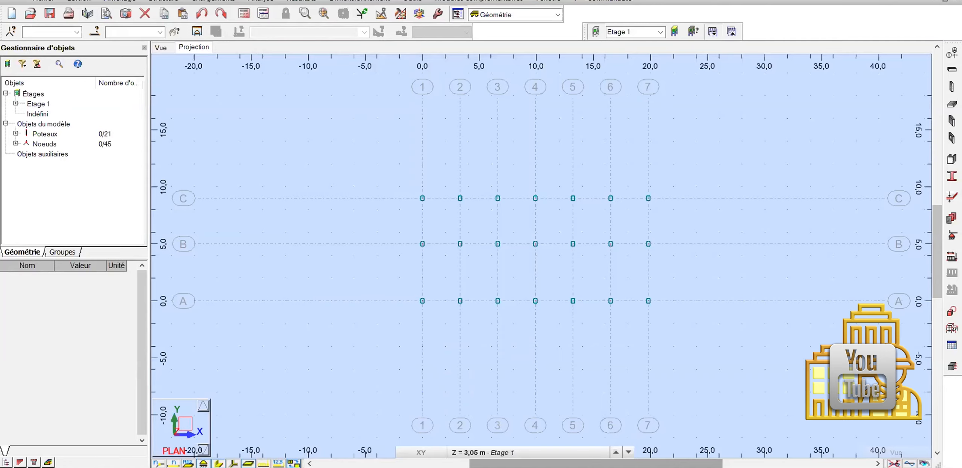
Start a new beam with type Poutre BA and section PS 30x35
left_click(950, 71)
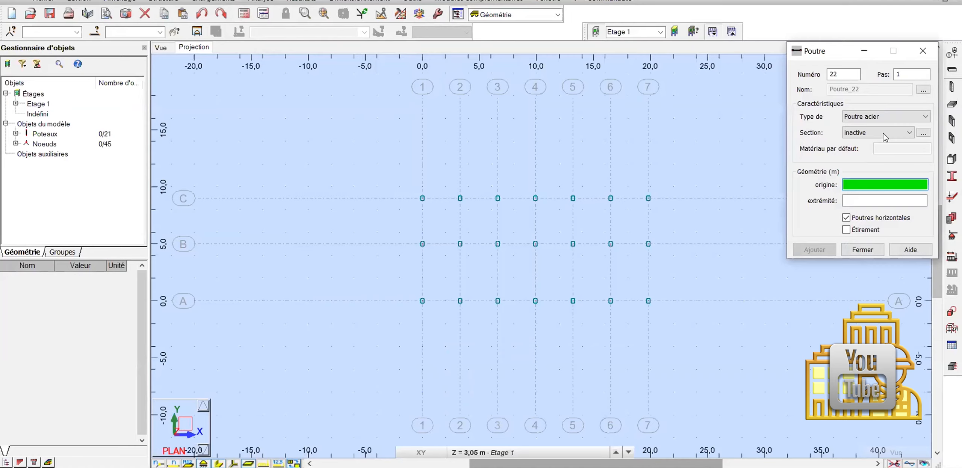
left_click(897, 118)
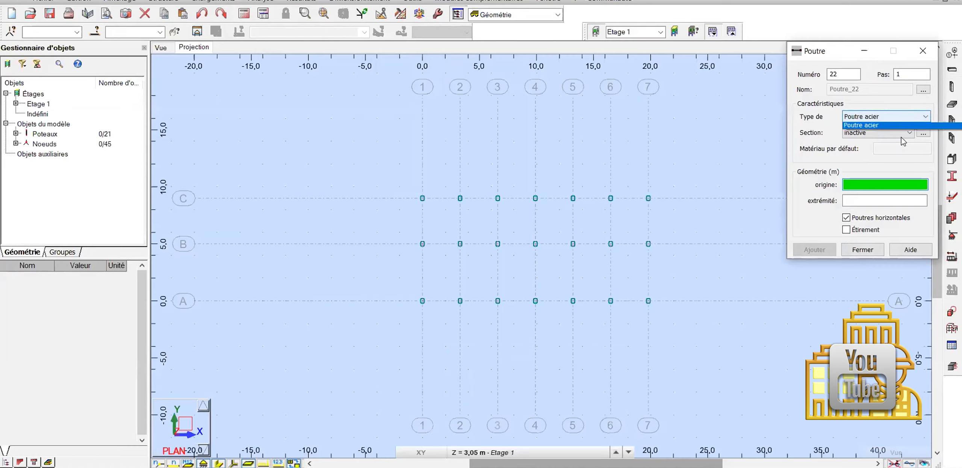
left_click(901, 136)
left_click(900, 136)
left_click(900, 136)
left_click(907, 136)
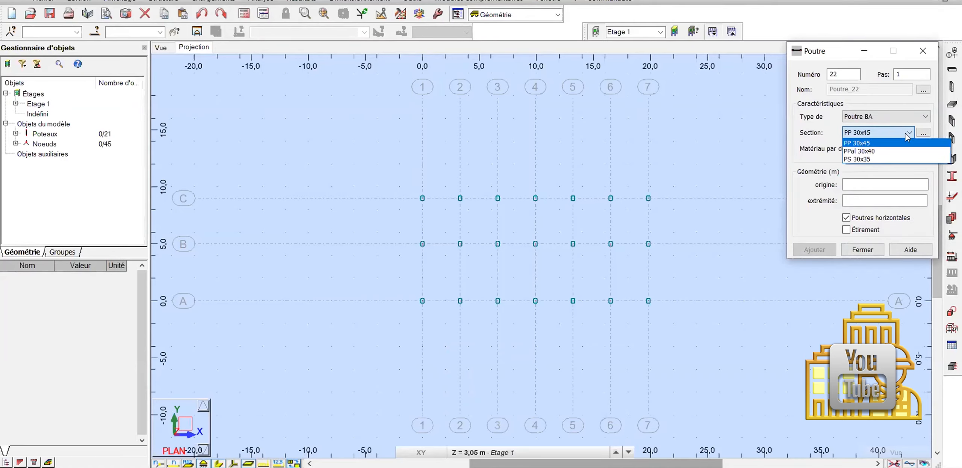
left_click(864, 158)
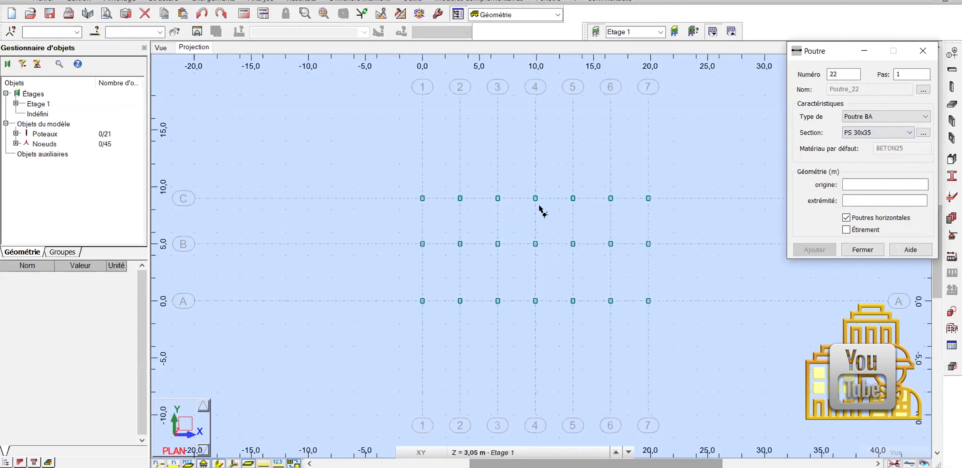
Draw one continuous beam along axis C from axis 1 to axis 7
left_click(422, 198)
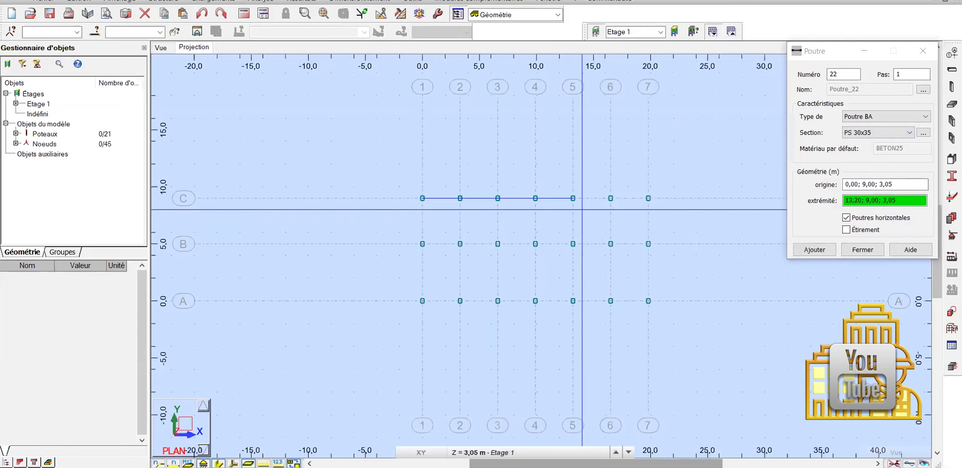
left_click(647, 198)
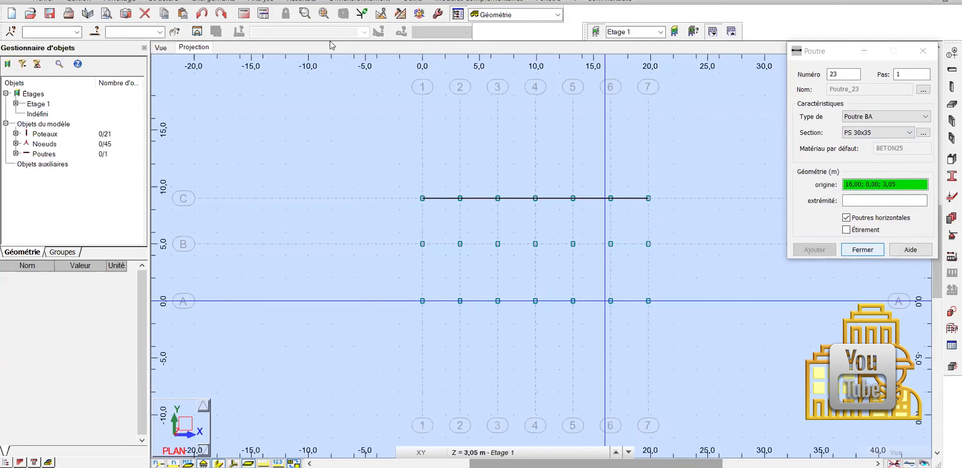
key("Escape")
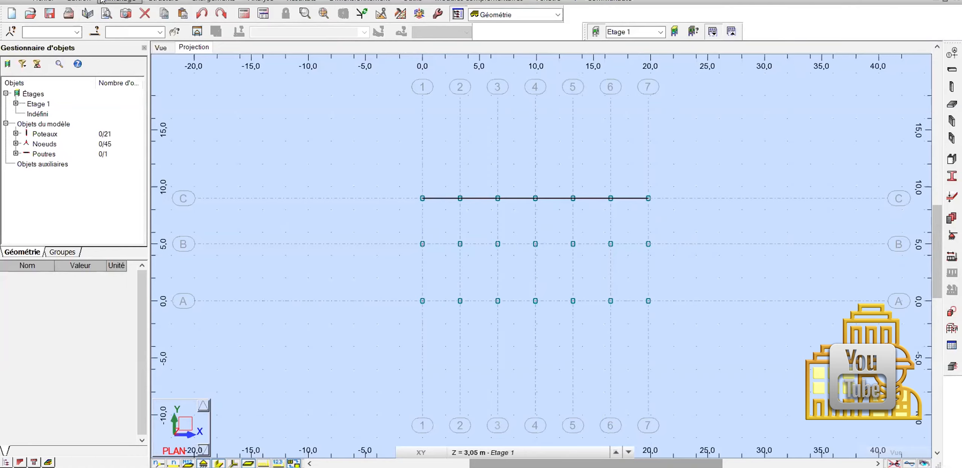
Copy the axis C beam onto axes B and A with Translation / Copy, offsetting it -4,00 m and then -5,00 m in Y
key("alt+e")
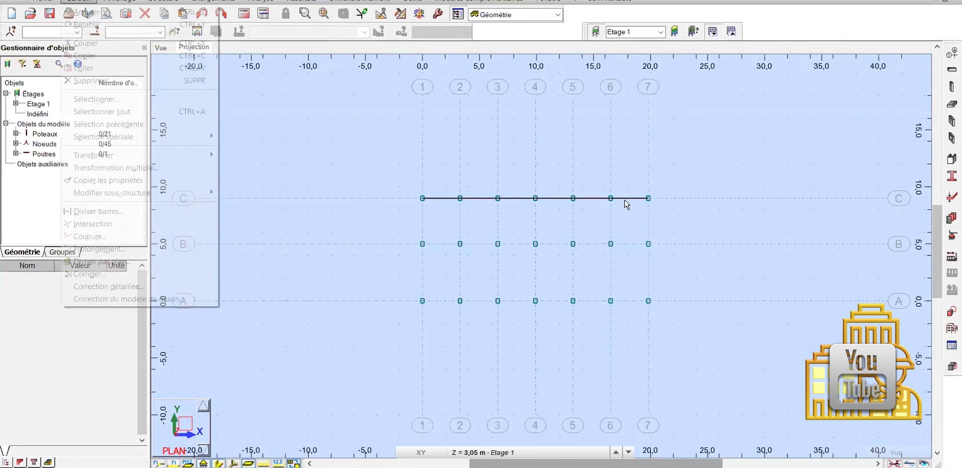
key("Escape")
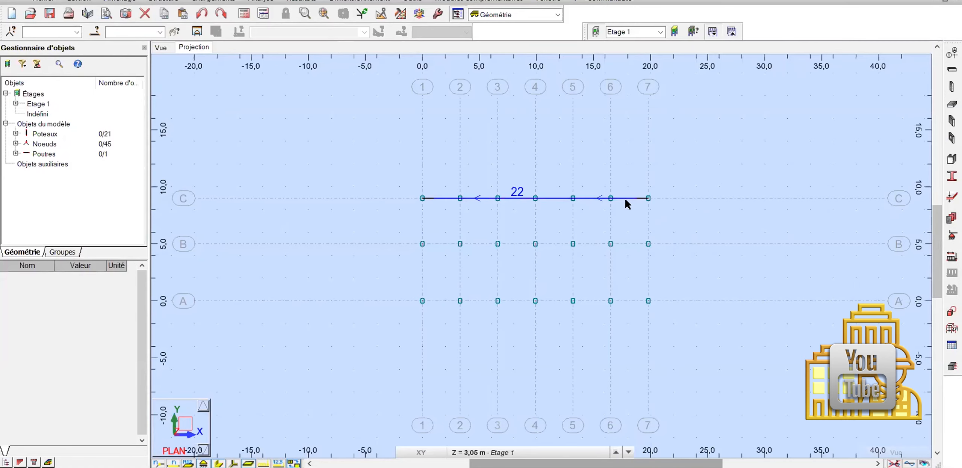
left_click(453, 217)
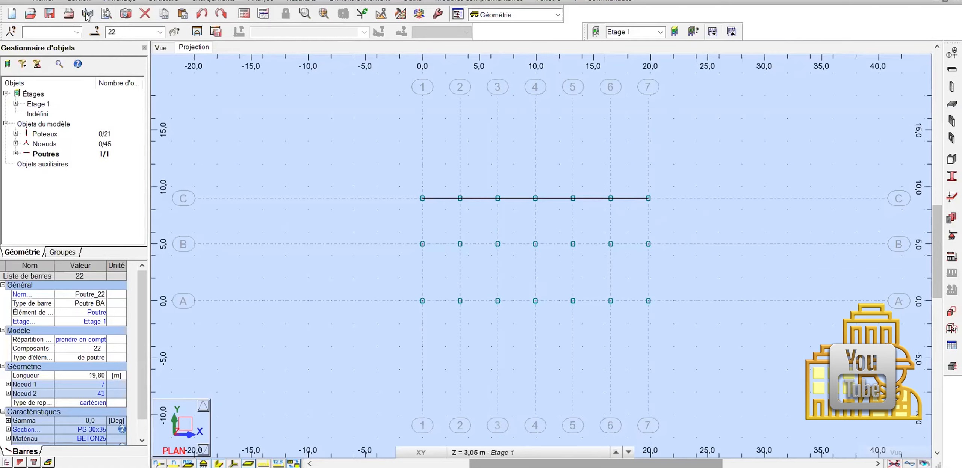
left_click(79, 1)
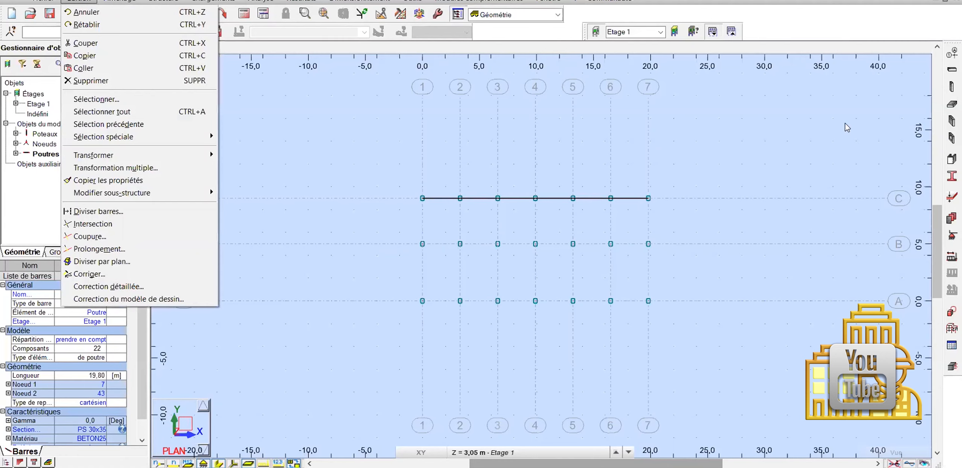
key("f")
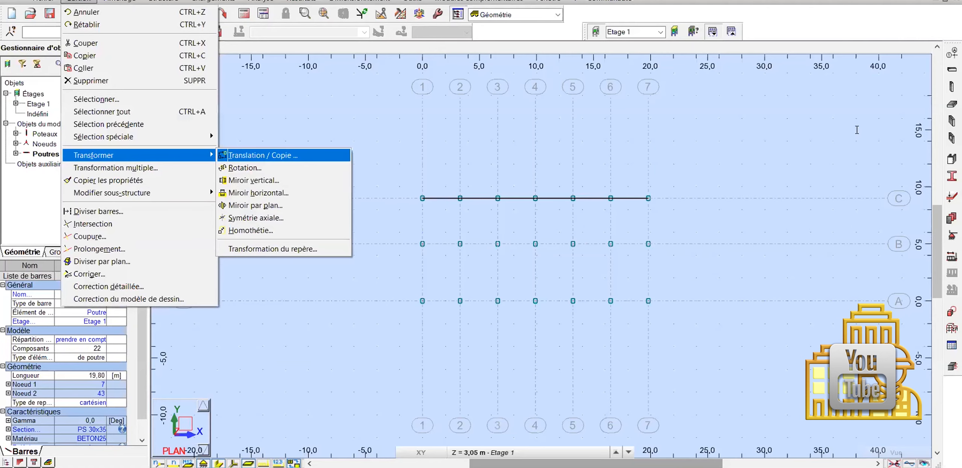
key("Return")
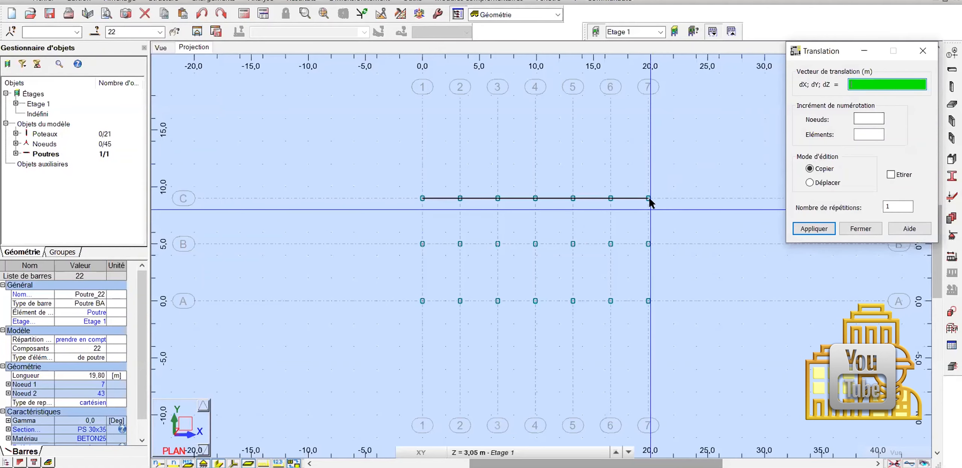
left_click(649, 199)
left_click(648, 245)
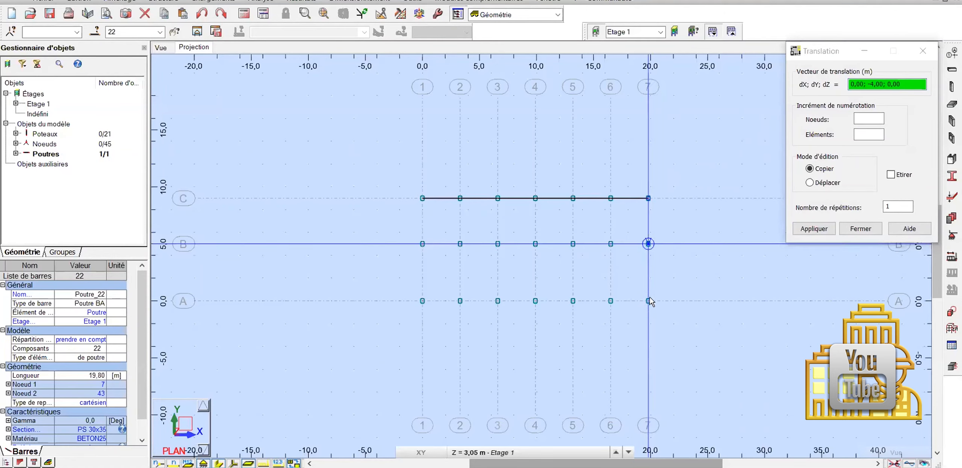
left_click(814, 229)
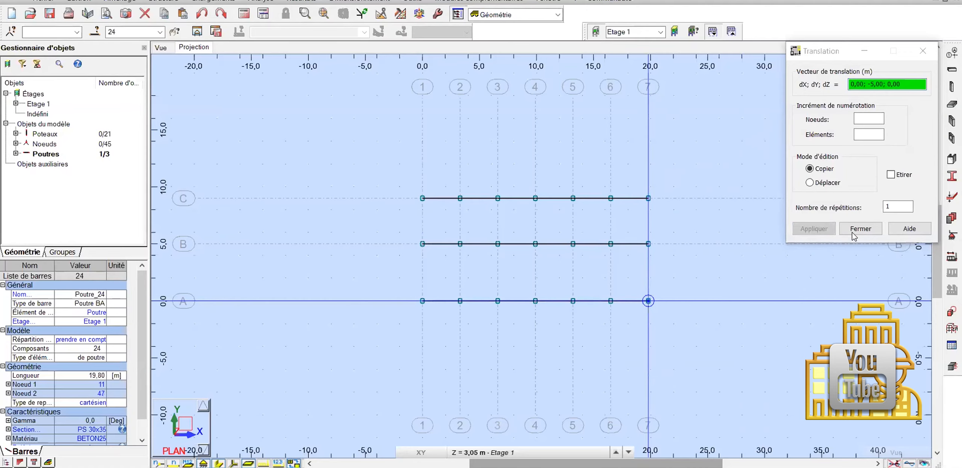
left_click(852, 233)
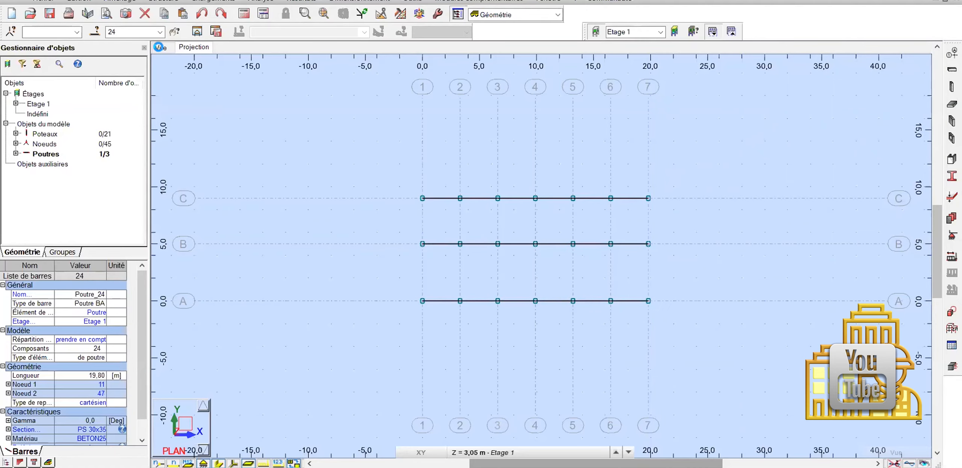
Draw a Poutre BA beam with section PP 30x45 along axis 1 from axis C to axis A
left_click(160, 48)
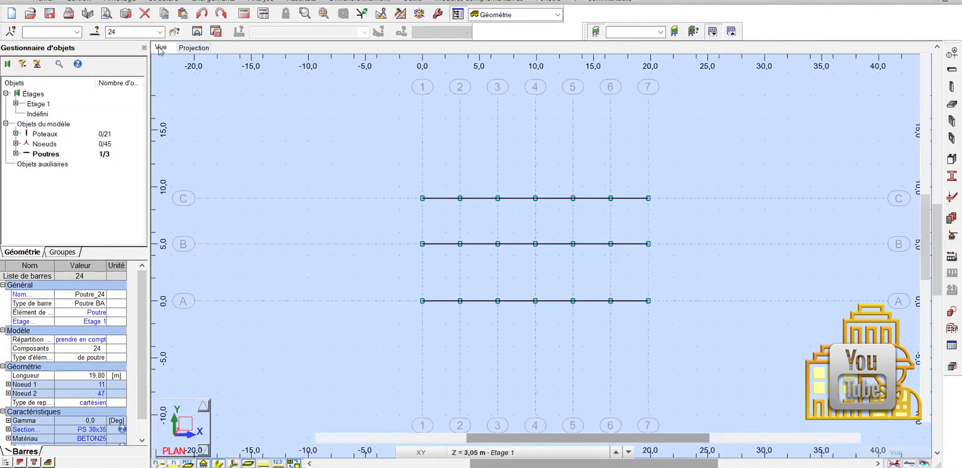
left_click(191, 48)
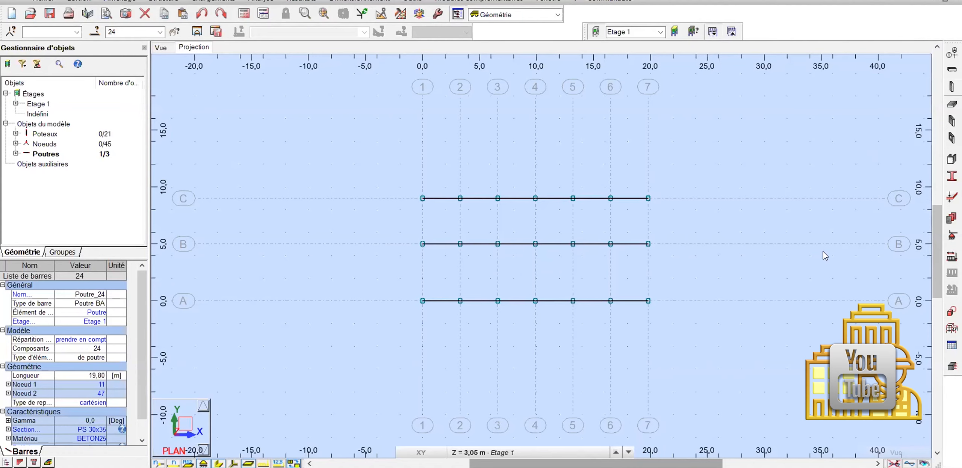
left_click(423, 198)
left_click(422, 300)
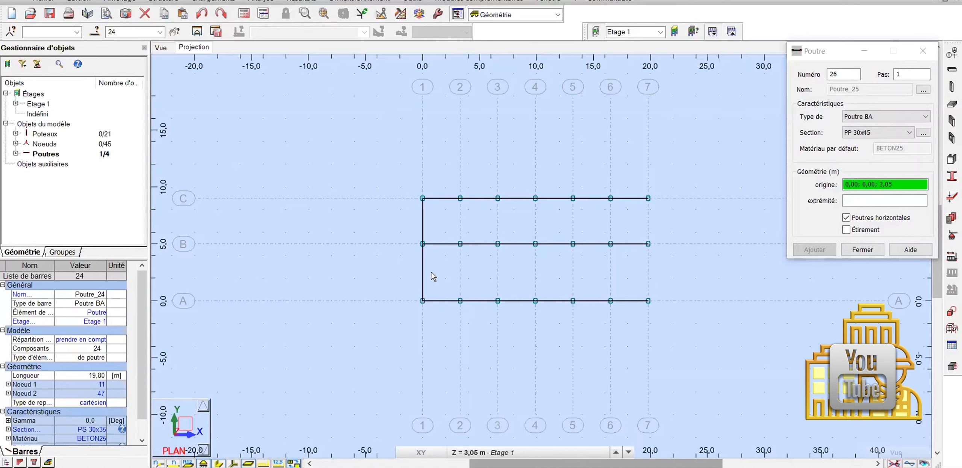
key("Escape")
Copy the axis 1 beam onto axes 2 to 7 with a 3,30 m translation in X and 6 repetitions
left_click(418, 283)
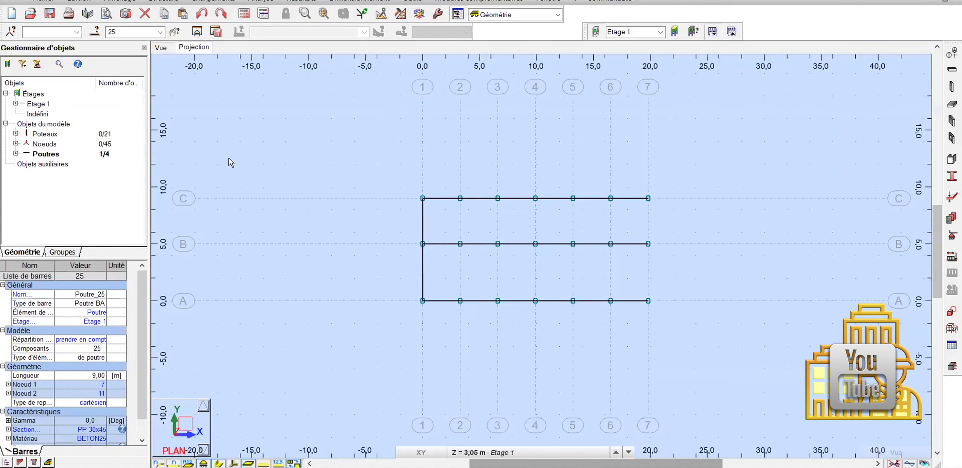
left_click(79, 1)
mouse_move(139, 156)
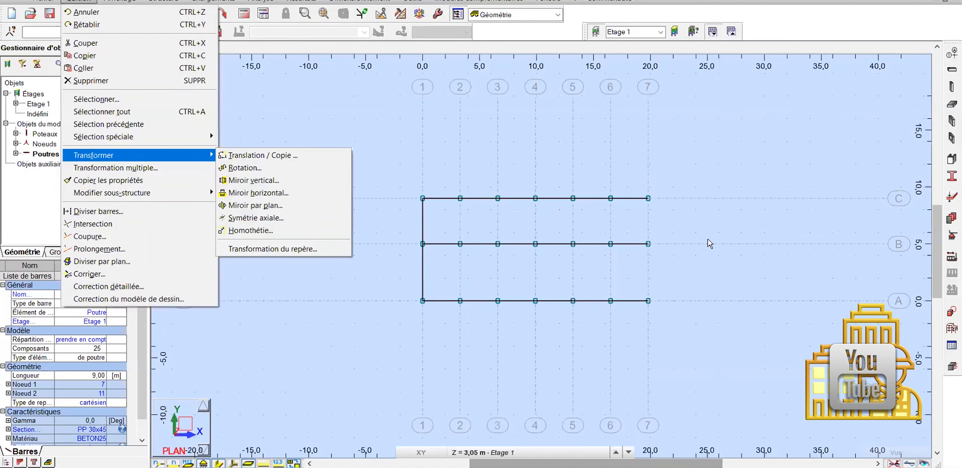
key("Right")
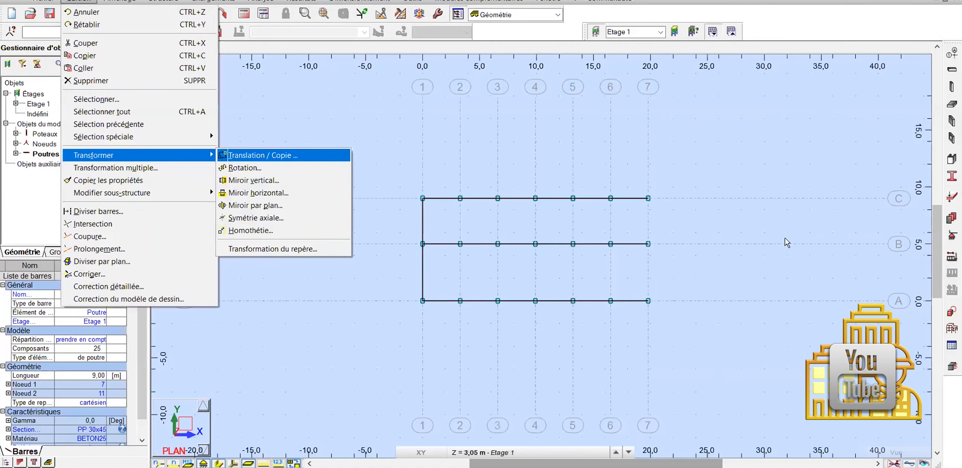
key("Return")
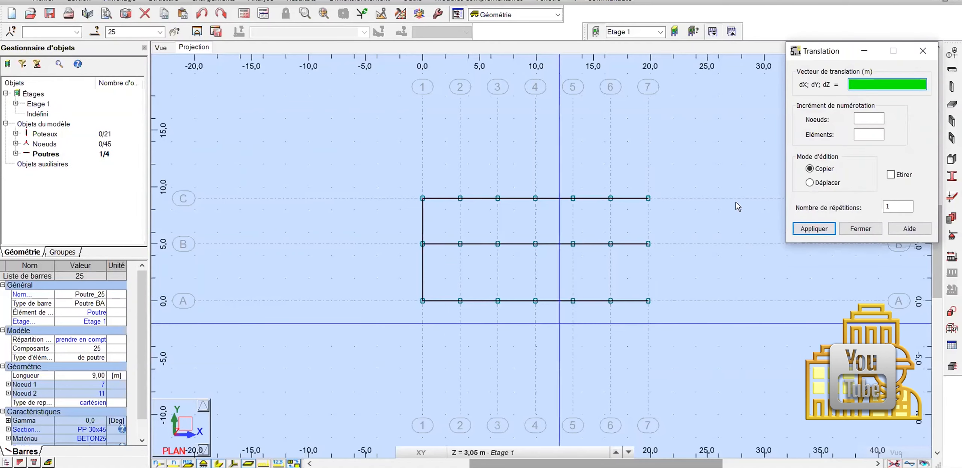
left_click(894, 207)
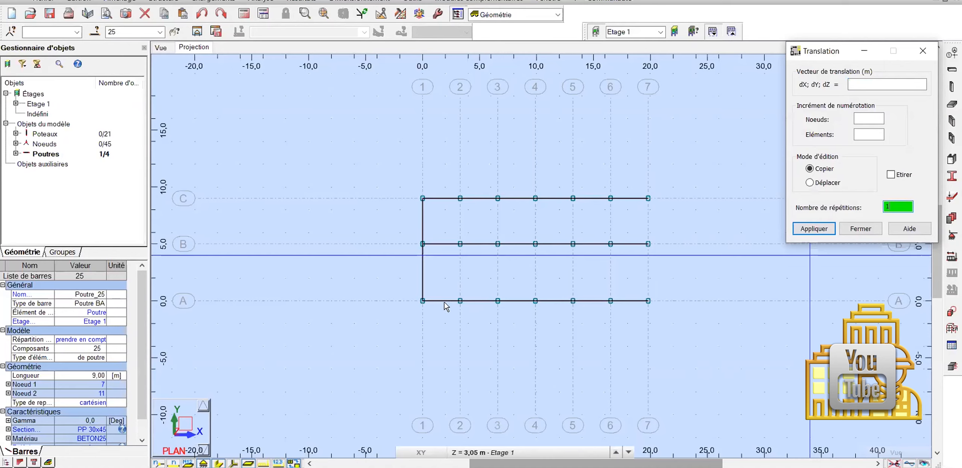
type("6")
left_click(459, 300)
left_click(813, 229)
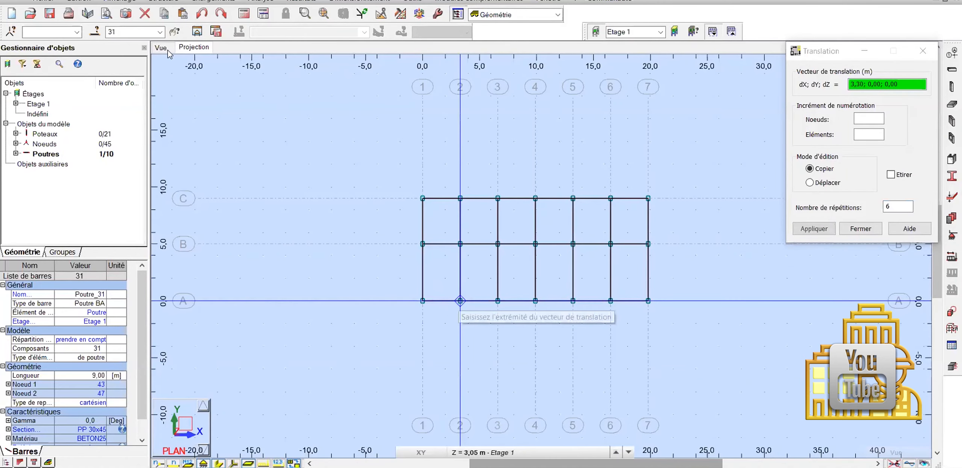
left_click(860, 228)
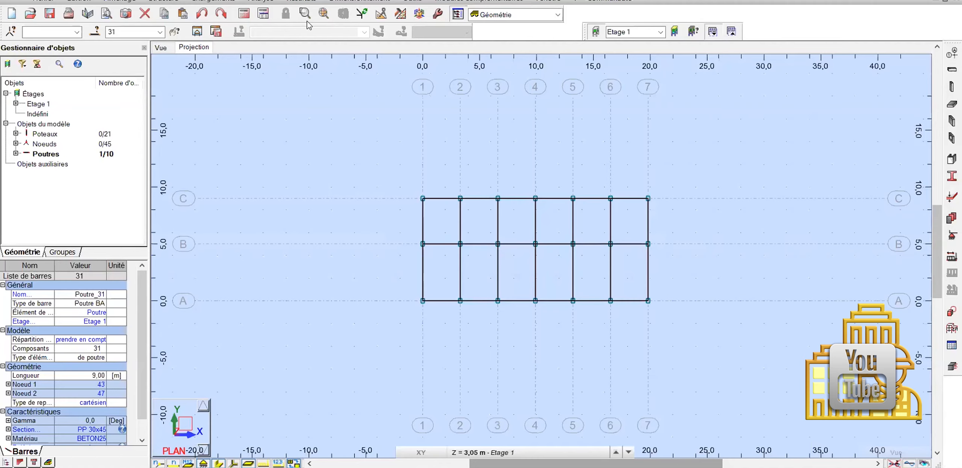
Switch the plan to the Base level at 0,00 m, select all column base nodes and open the supports definition
left_click(495, 145)
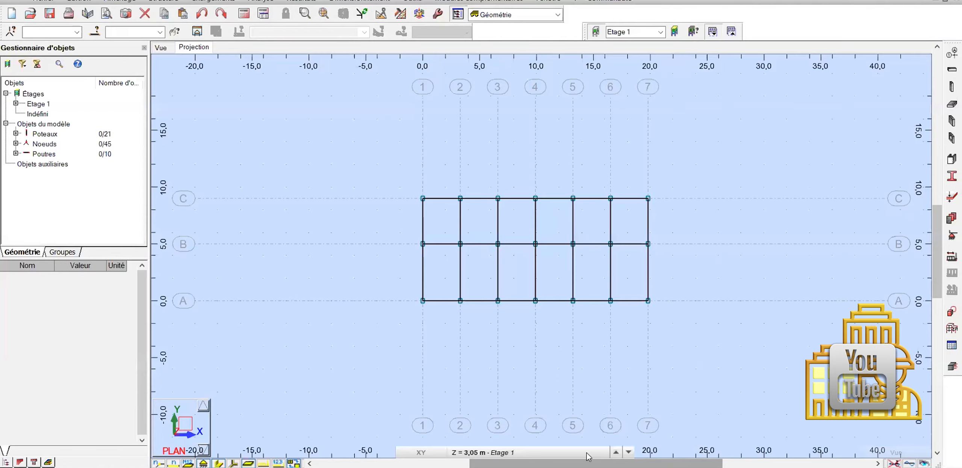
left_click(475, 451)
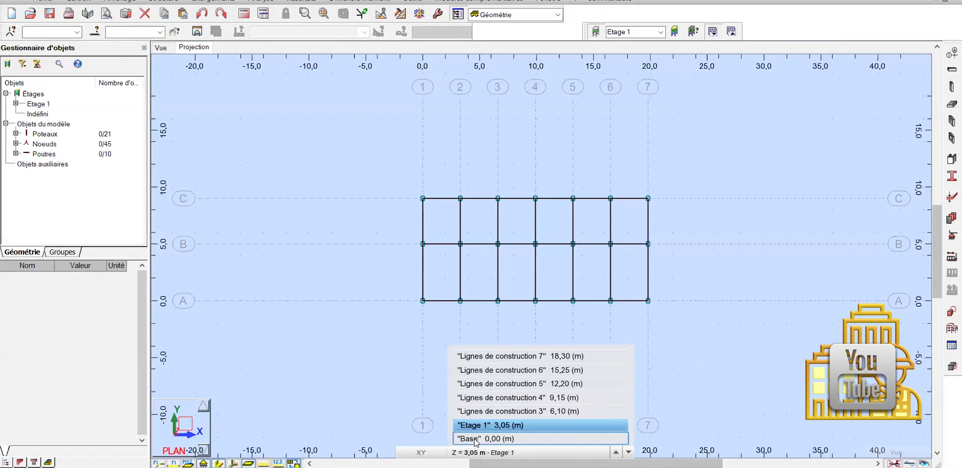
left_click(476, 439)
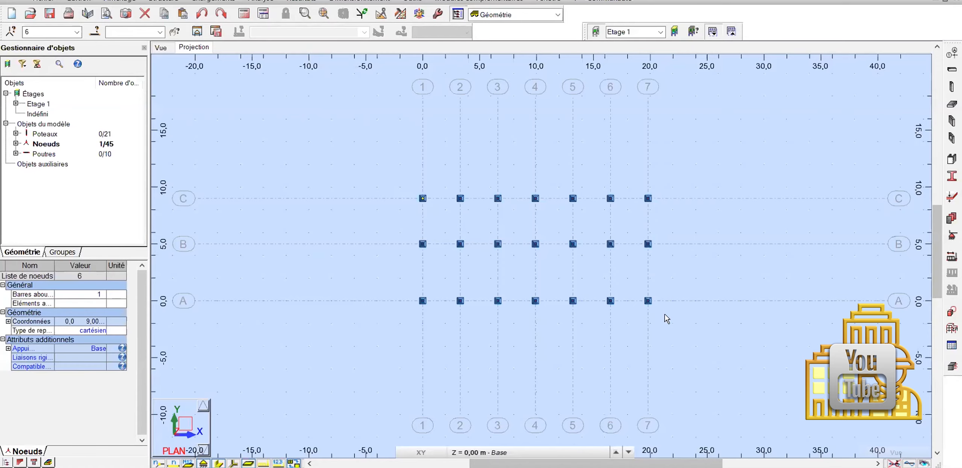
left_click(946, 238)
left_click(948, 239)
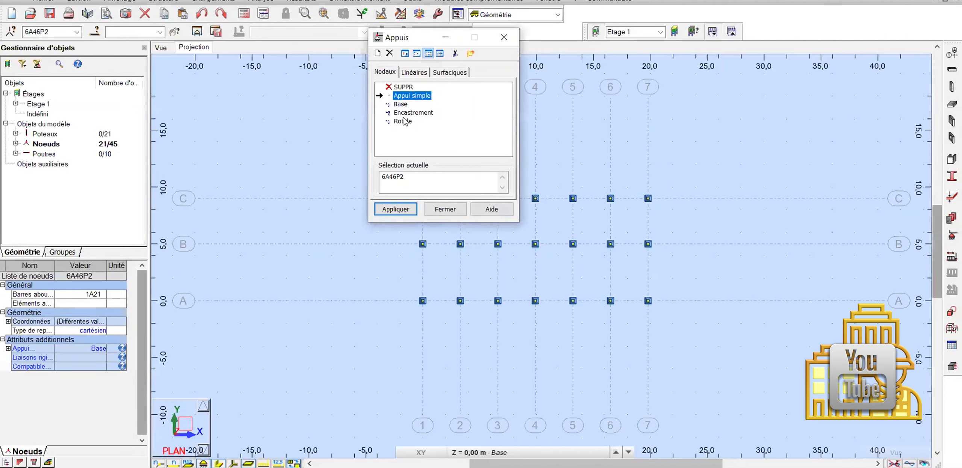
Check the Encastrement support's blocked directions and apply this nodal support to all selected column base nodes
left_click(409, 113)
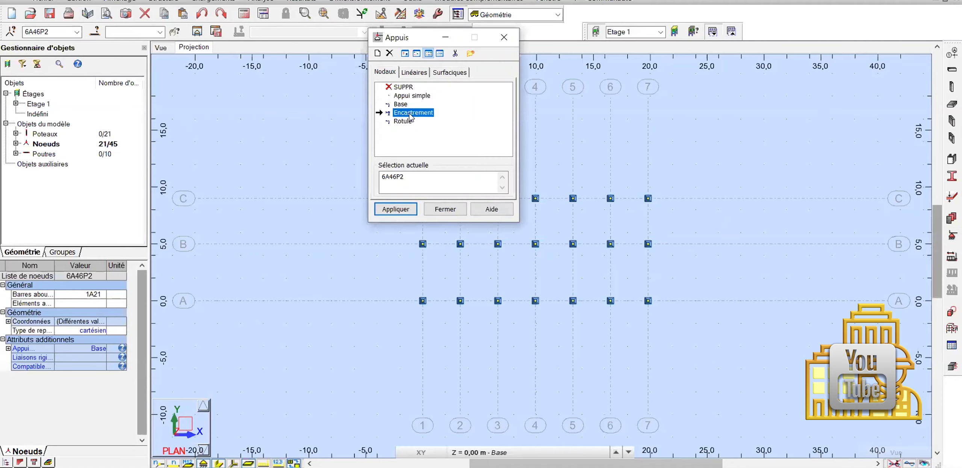
double_click(408, 148)
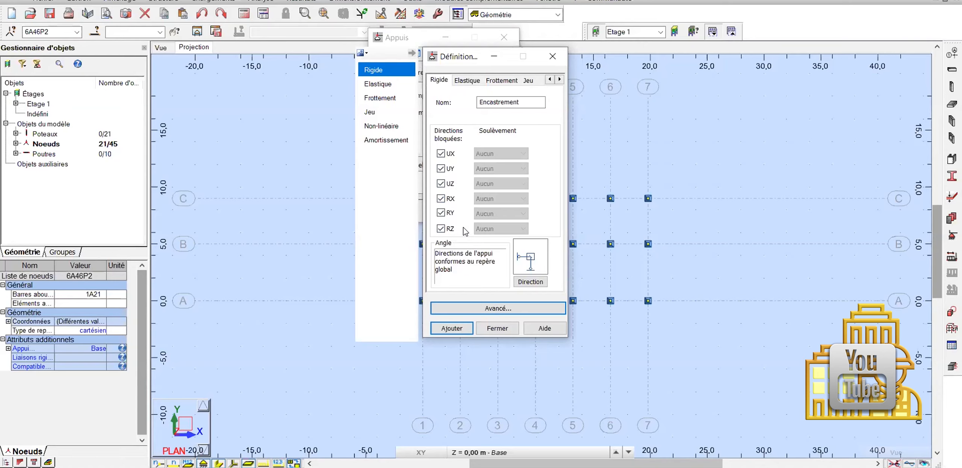
left_click(493, 329)
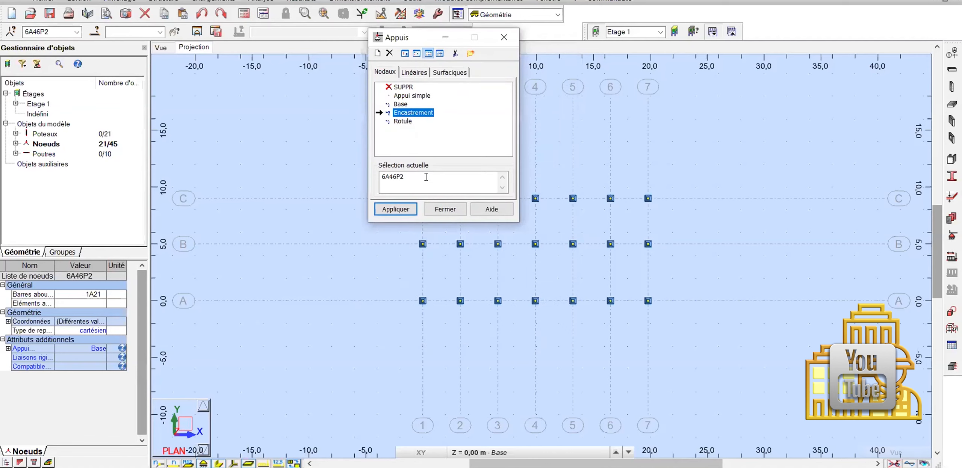
left_click(396, 209)
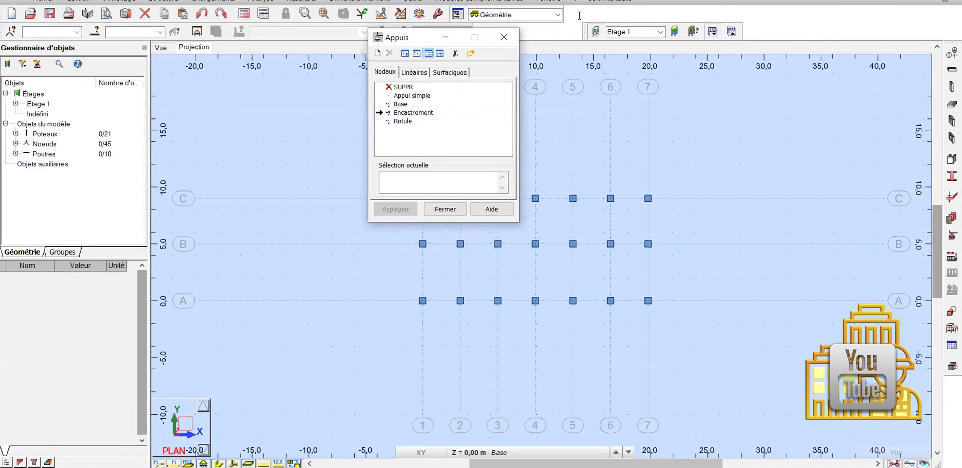
left_click(451, 210)
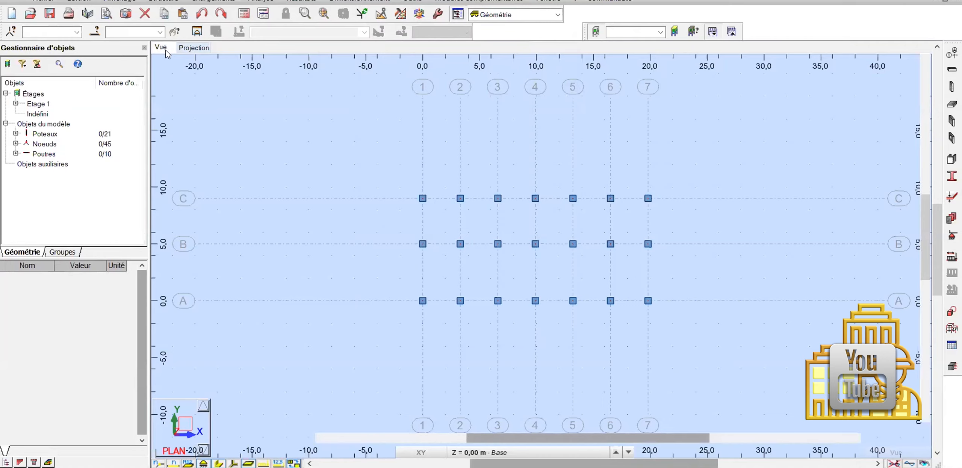
Select all columns and beams of Etage 1, show them in 3D and start Translation / Copy
left_click(192, 48)
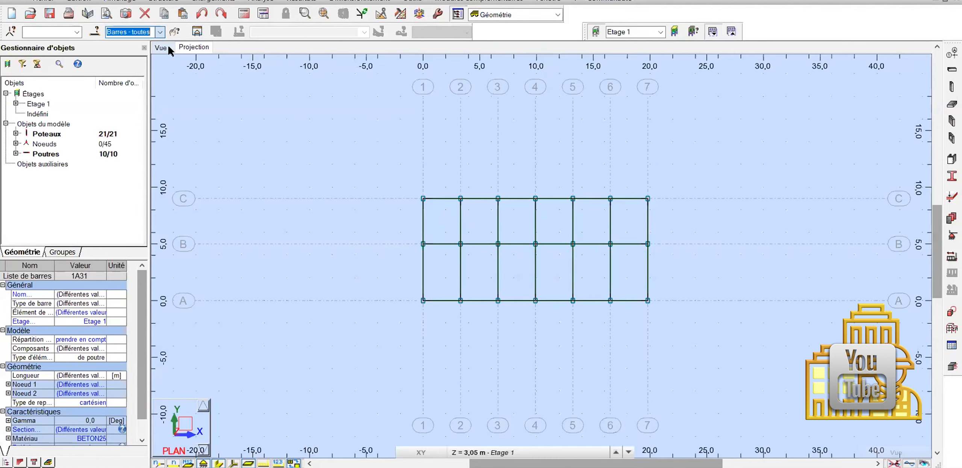
left_click(168, 46)
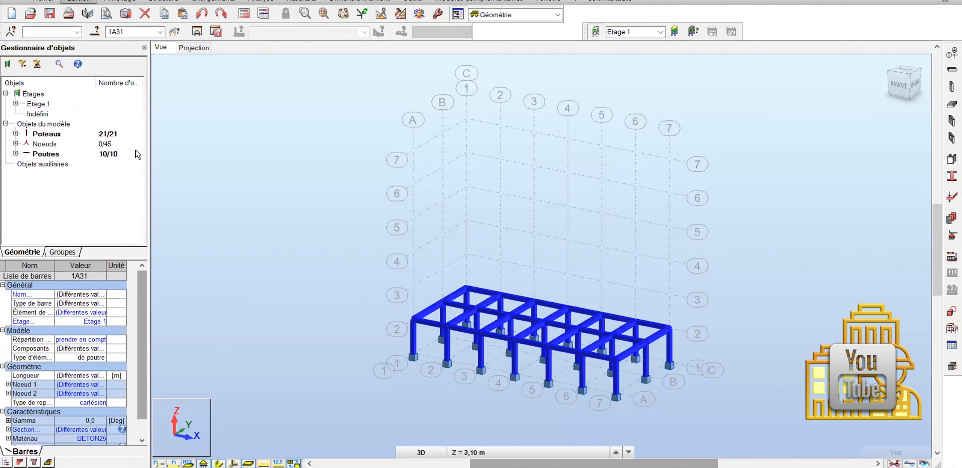
key("alt+e")
mouse_move(208, 155)
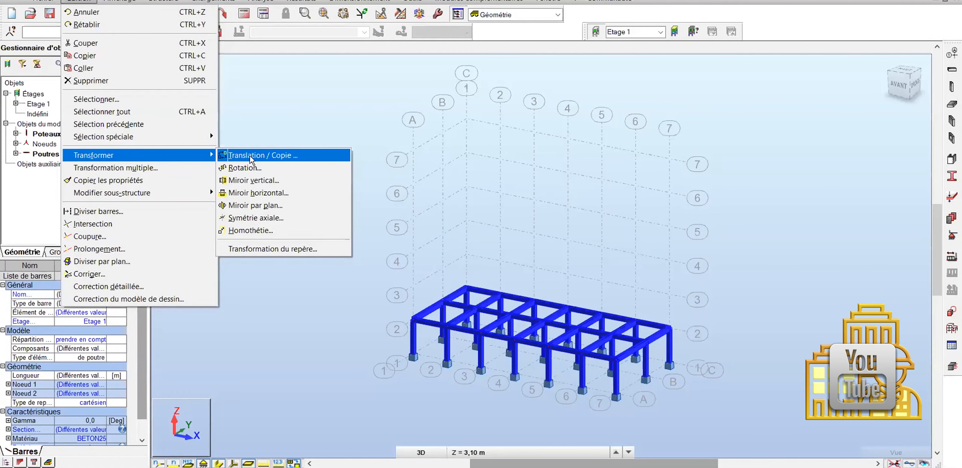
left_click(252, 159)
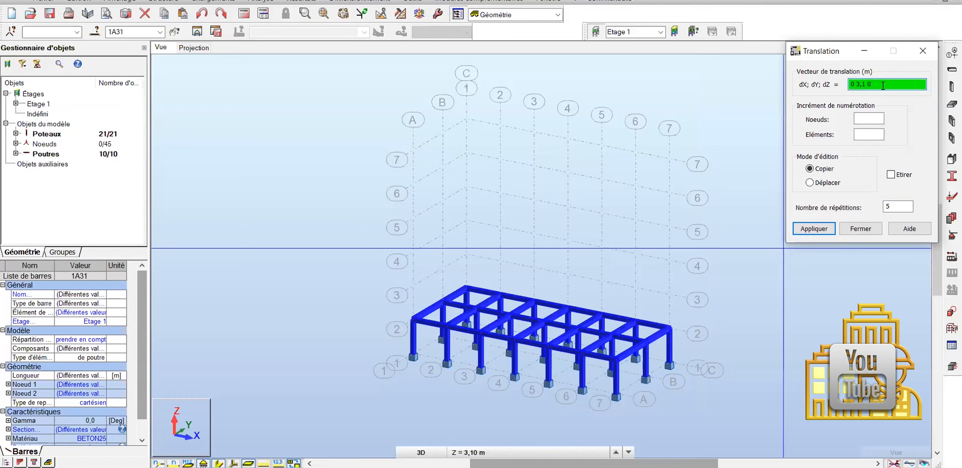
Try to copy with a translation vector of 0; 0; 3,05 m and 5 repetitions, declining to apply it to the whole structure
key("BackSpace")
key("BackSpace")
key("BackSpace")
type("05")
key("Return")
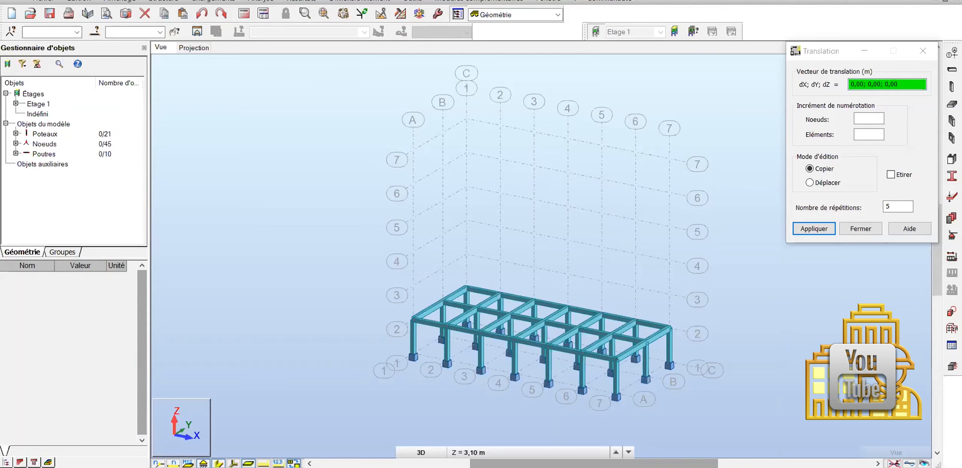
left_click(822, 228)
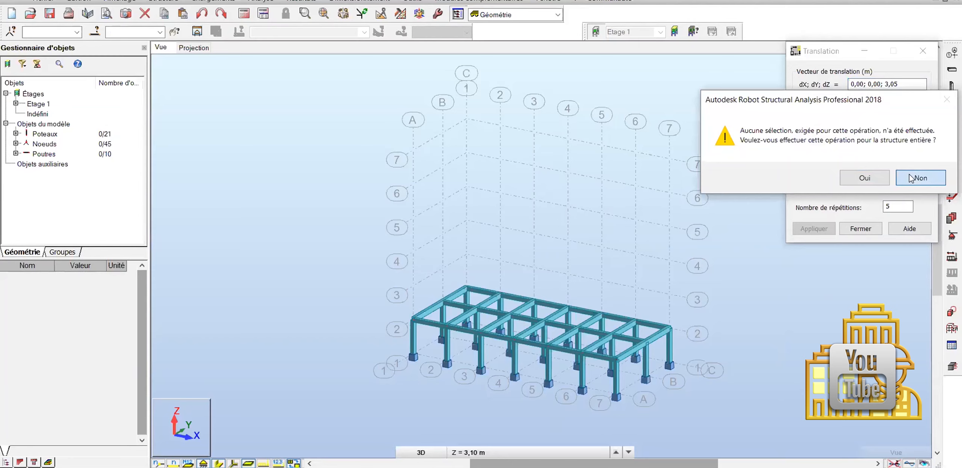
left_click(909, 176)
left_click(915, 88)
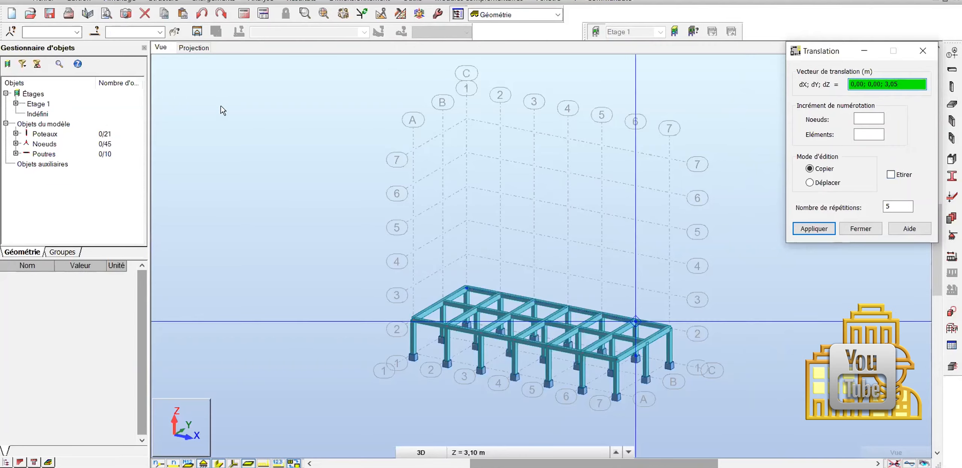
Select all bars, copy them by 0; 0; 3,05 m with 5 repetitions, and undo the copy
left_click(159, 32)
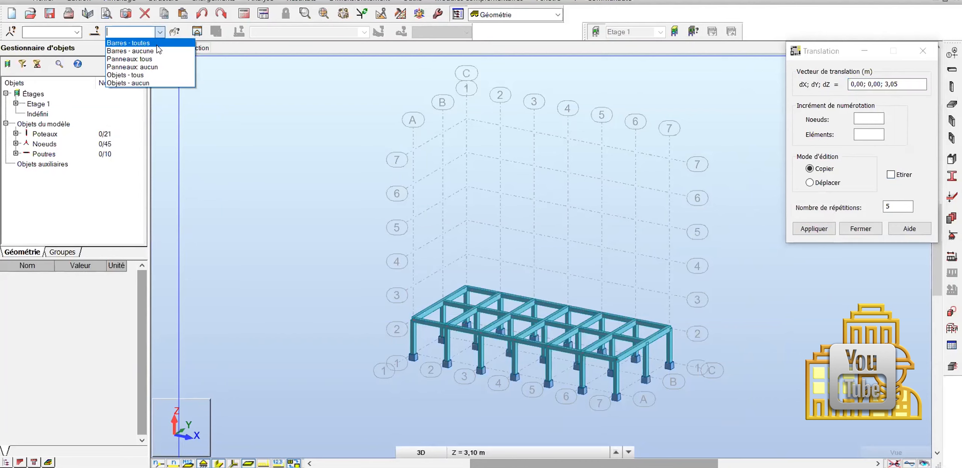
left_click(157, 45)
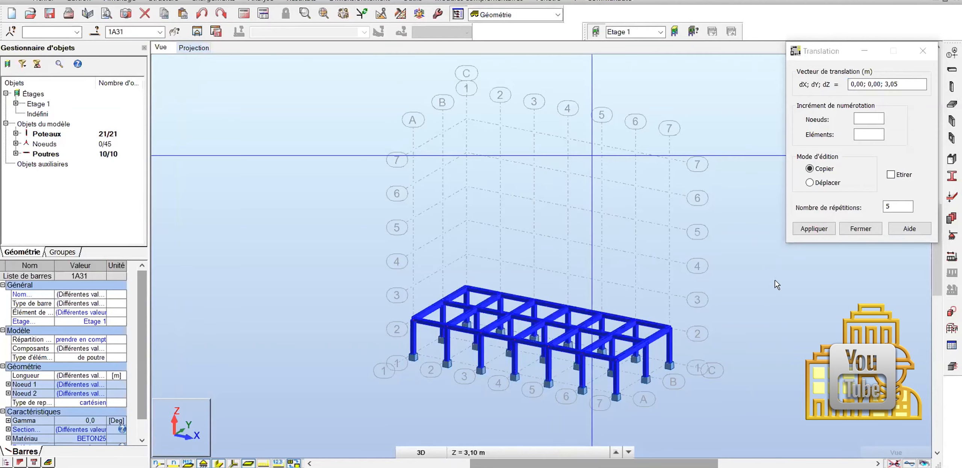
left_click(819, 229)
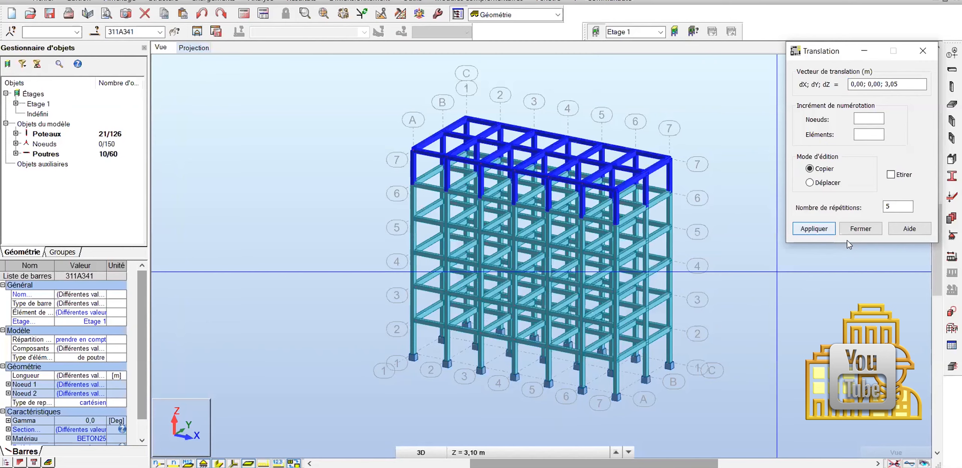
left_click(859, 228)
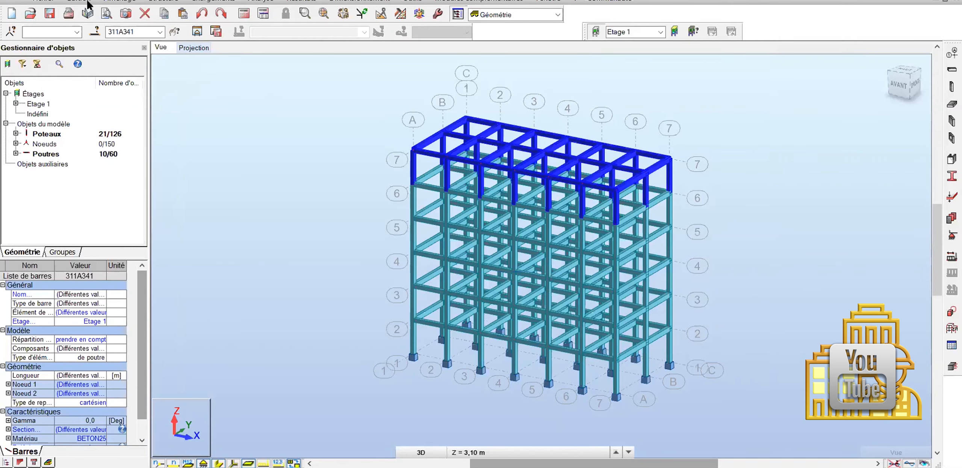
key("ctrl+z")
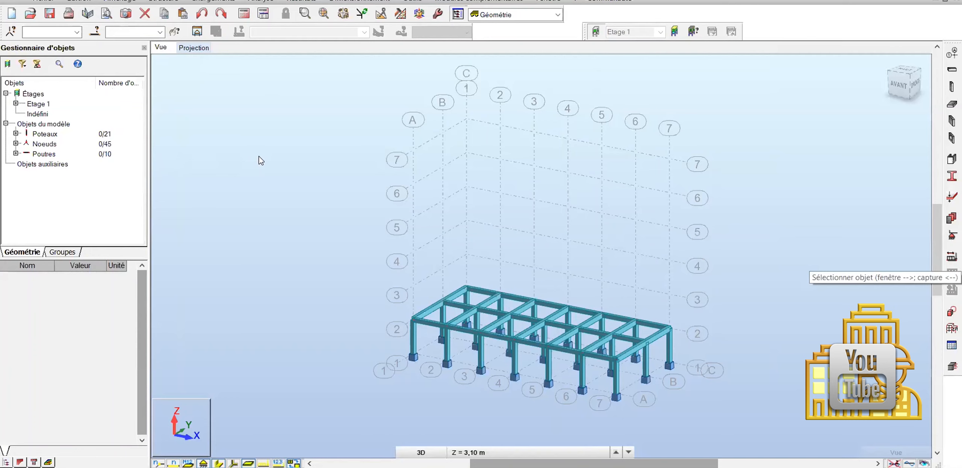
Copy the whole storey upward by 0; 0; 3,05 m with 5 repetitions, picking the vector in the XZ view, and return to 3D with nothing selected
key("ctrl+a")
left_click(79, 1)
mouse_move(99, 154)
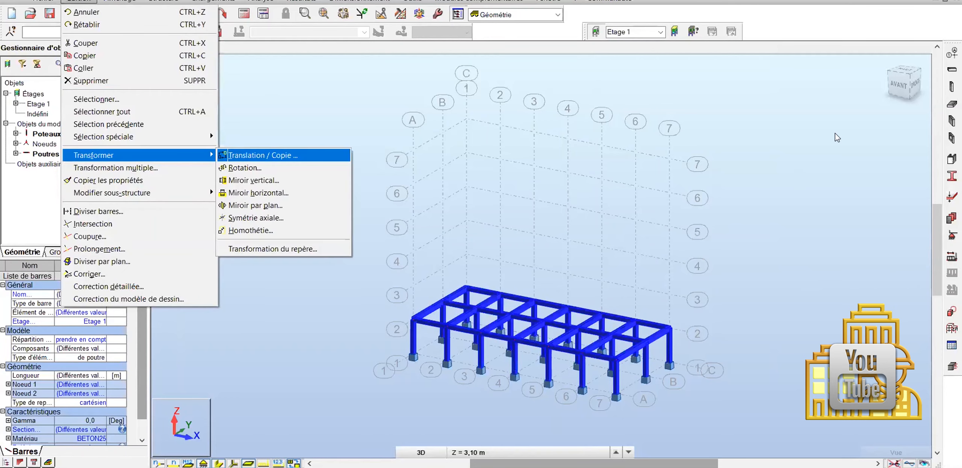
left_click(259, 156)
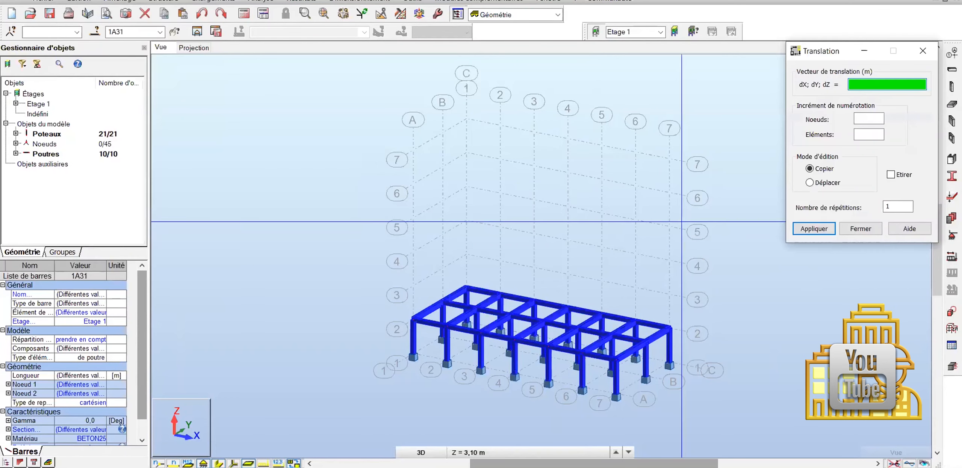
left_click(422, 452)
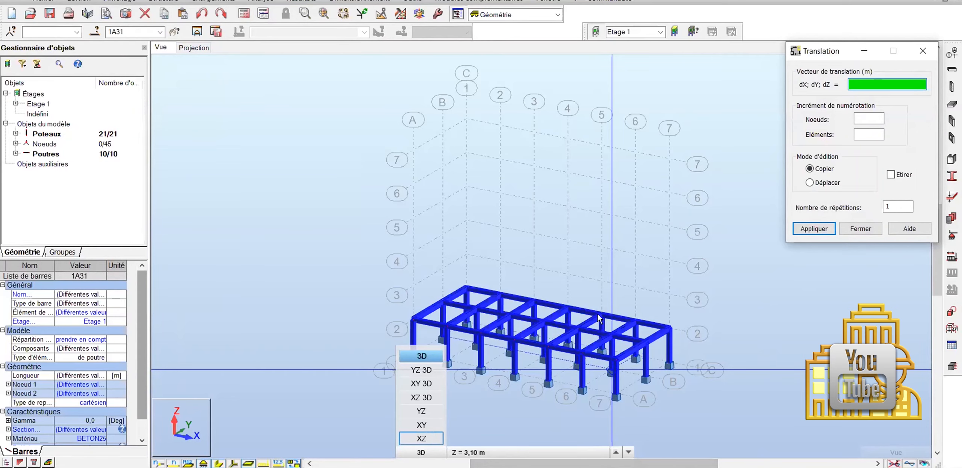
left_click(421, 439)
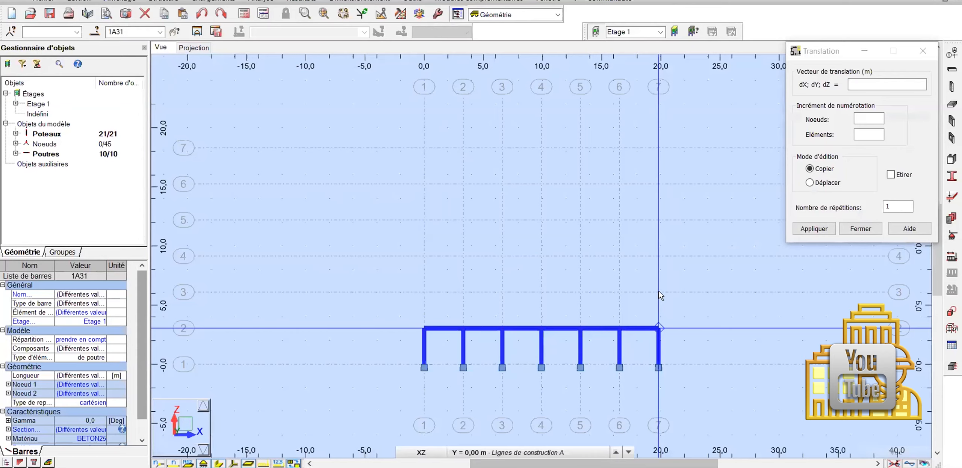
left_click(658, 328)
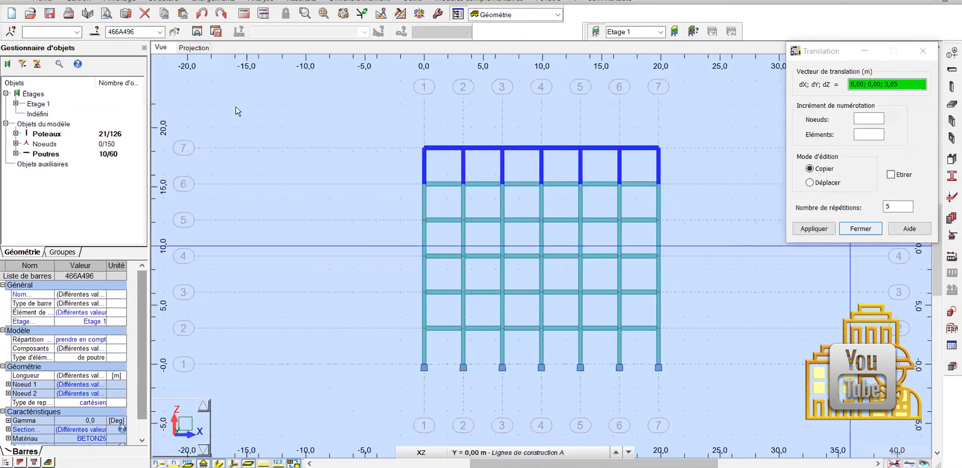
left_click(860, 229)
left_click(421, 452)
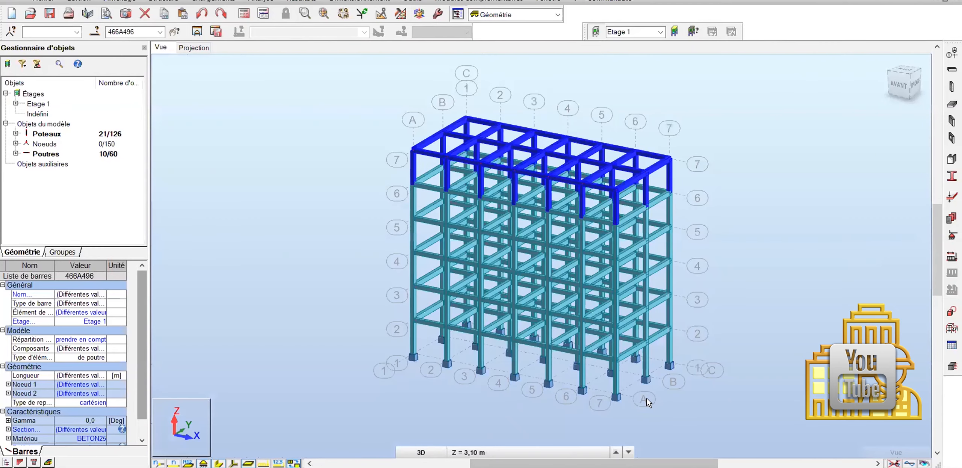
left_click(644, 397)
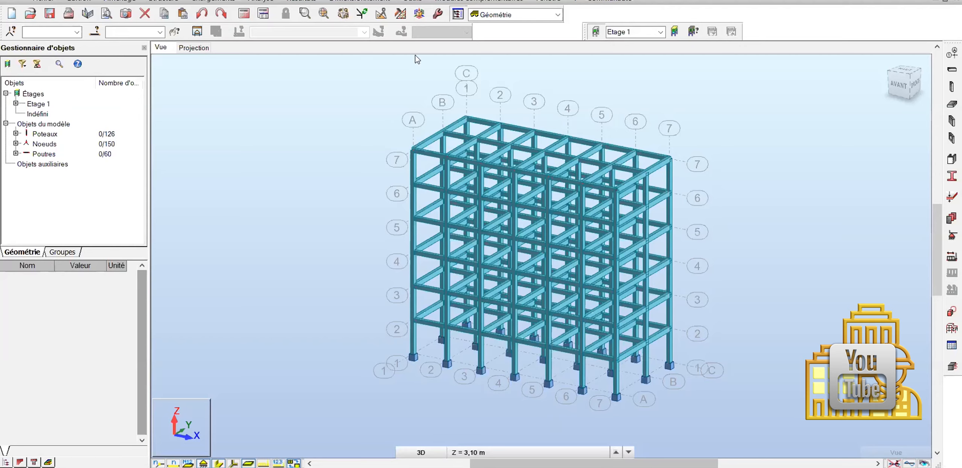
Start a new FE thickness and examine the Uniforme and Orthotrope definitions, including the X orthotropy direction, ending on the uniform type
left_click(377, 53)
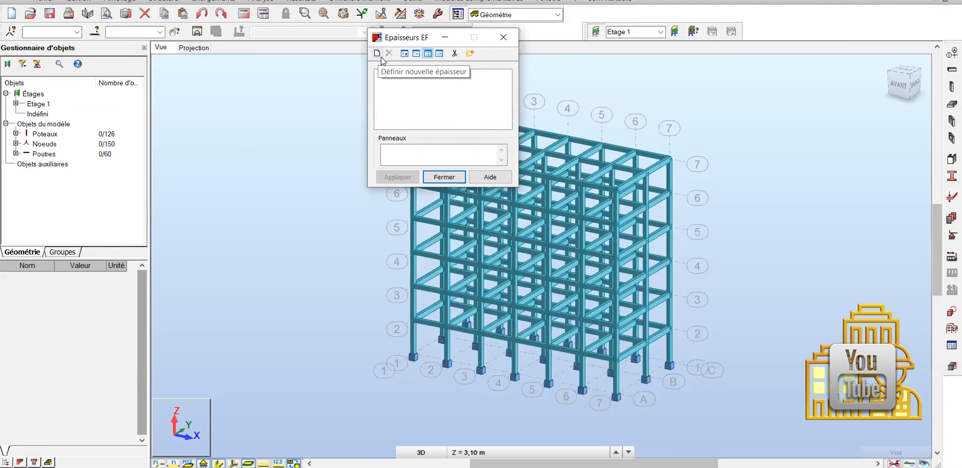
left_click(380, 56)
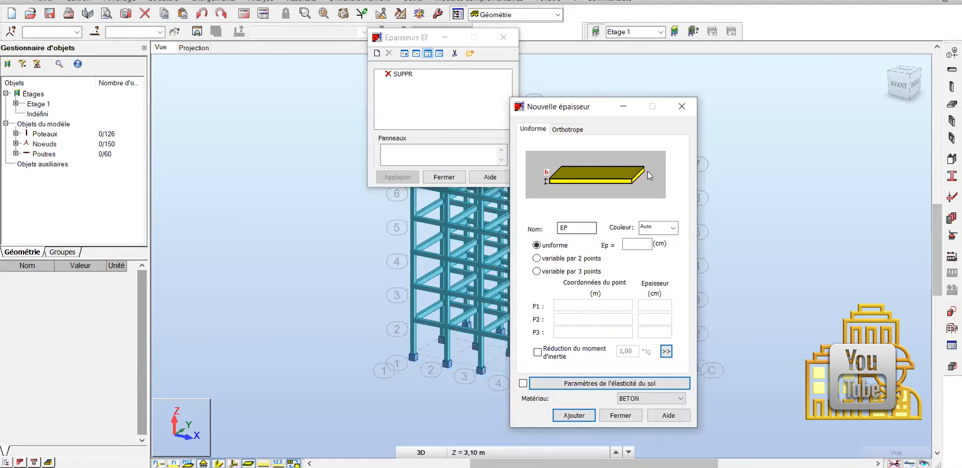
left_click(552, 132)
left_click(541, 131)
left_click(562, 133)
left_click(541, 133)
left_click(569, 132)
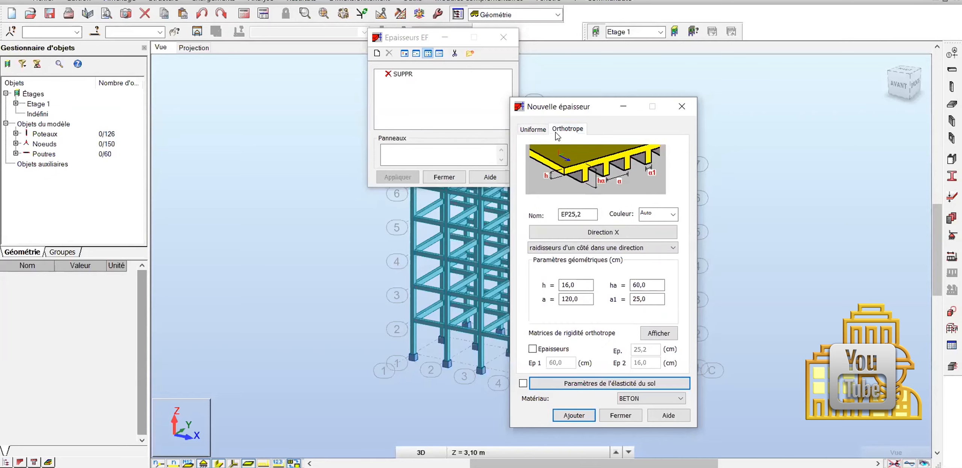
left_click(540, 131)
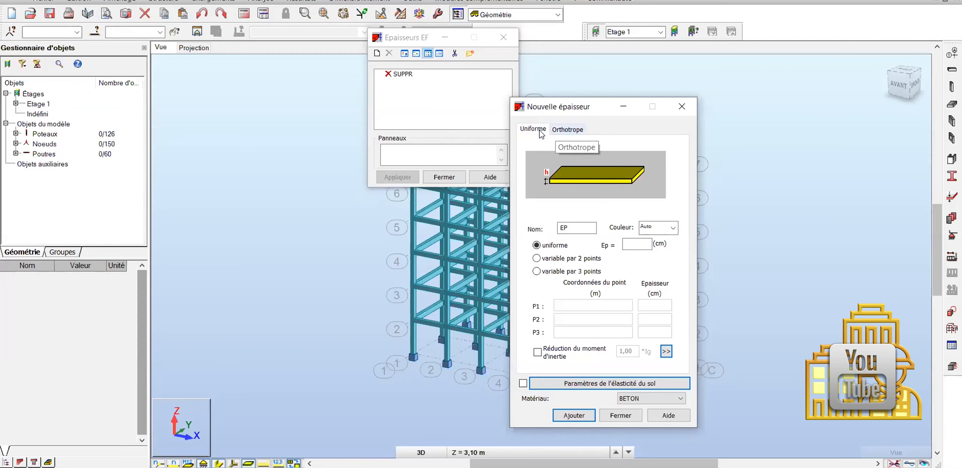
left_click(558, 132)
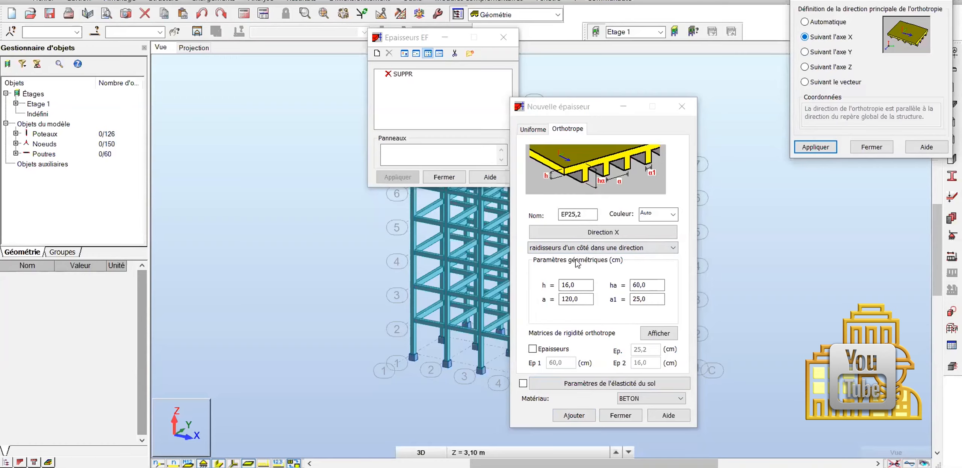
left_click(574, 285)
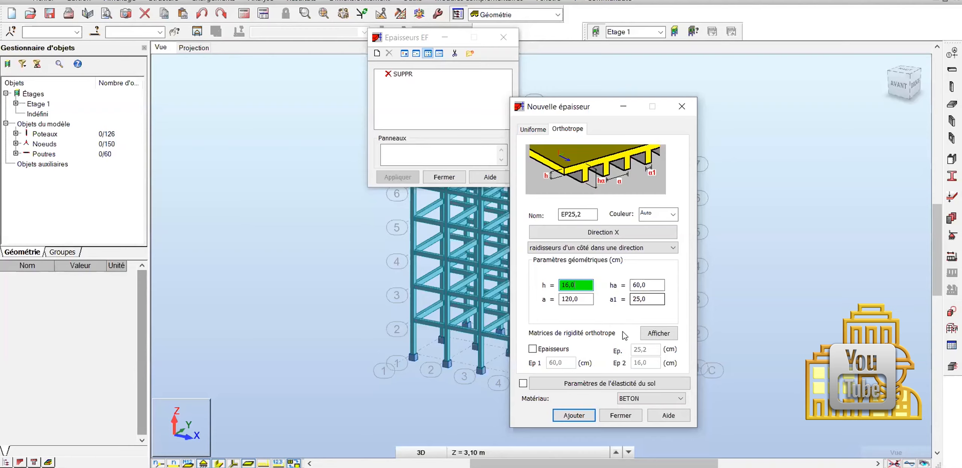
left_click(541, 134)
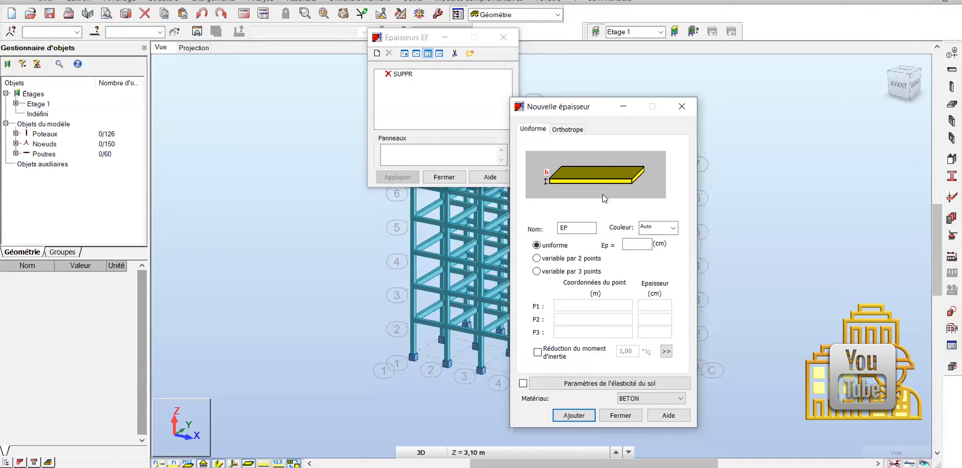
Set the new uniform thickness to 15 cm with BETON25 as its material
left_click(631, 399)
left_click(631, 399)
left_click(631, 399)
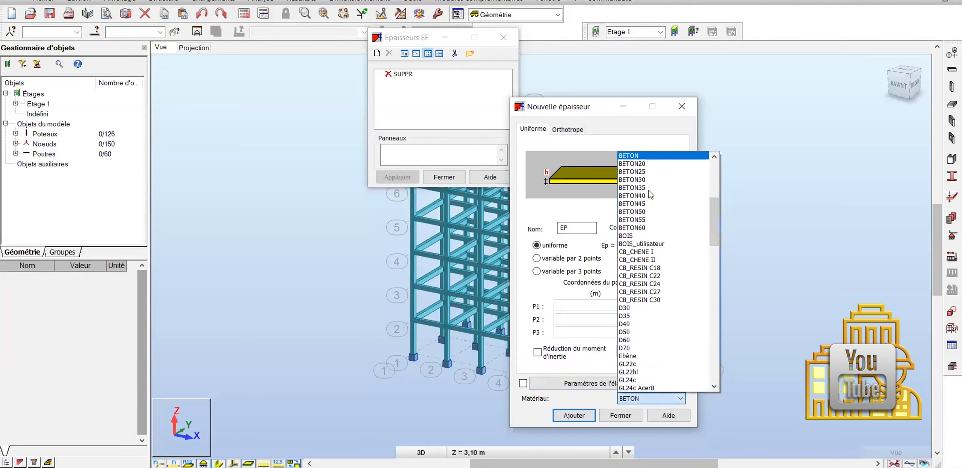
left_click(639, 172)
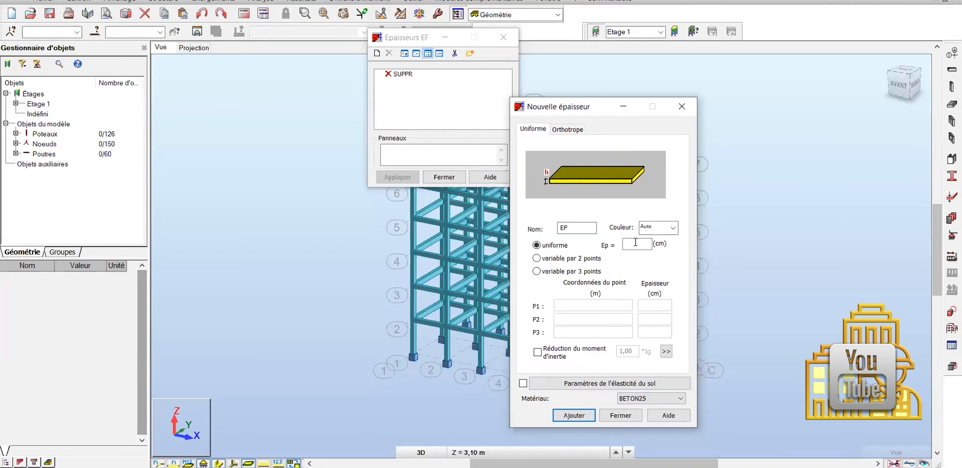
type("15")
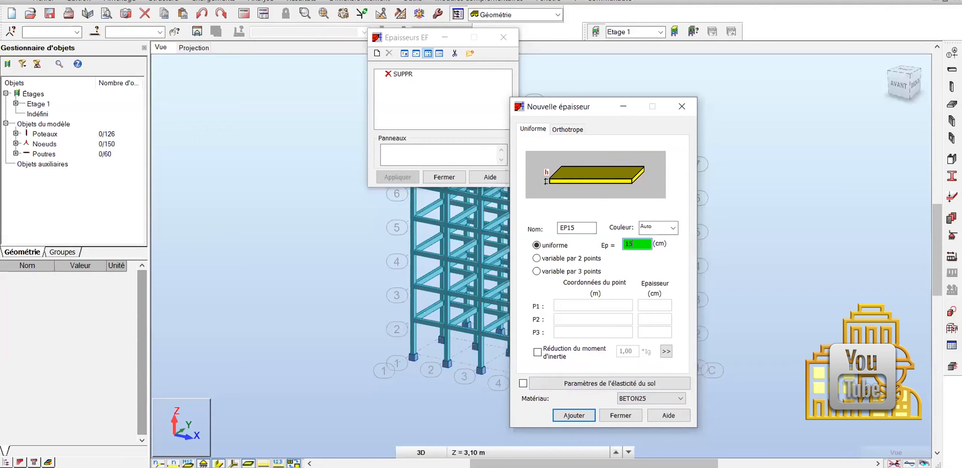
Name the 15 cm thickness Vol 15
left_click(567, 228)
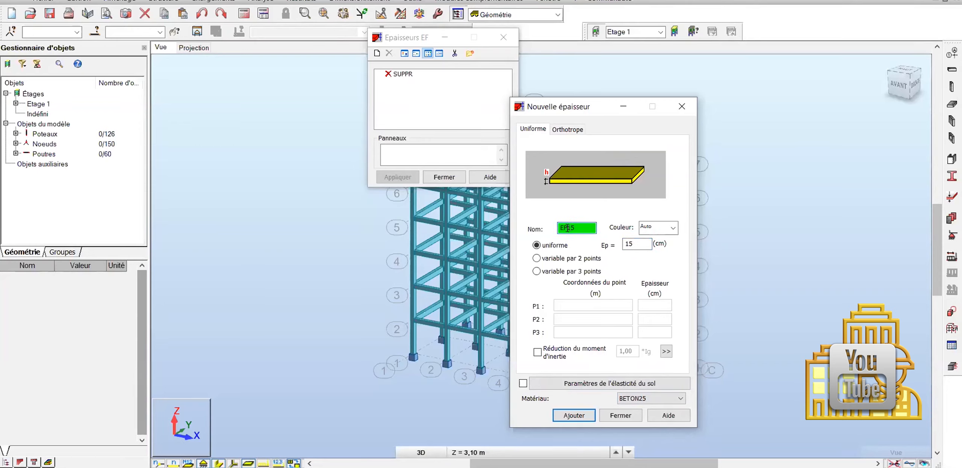
key("BackSpace")
key("BackSpace")
type("V")
left_click(560, 227)
type("ol")
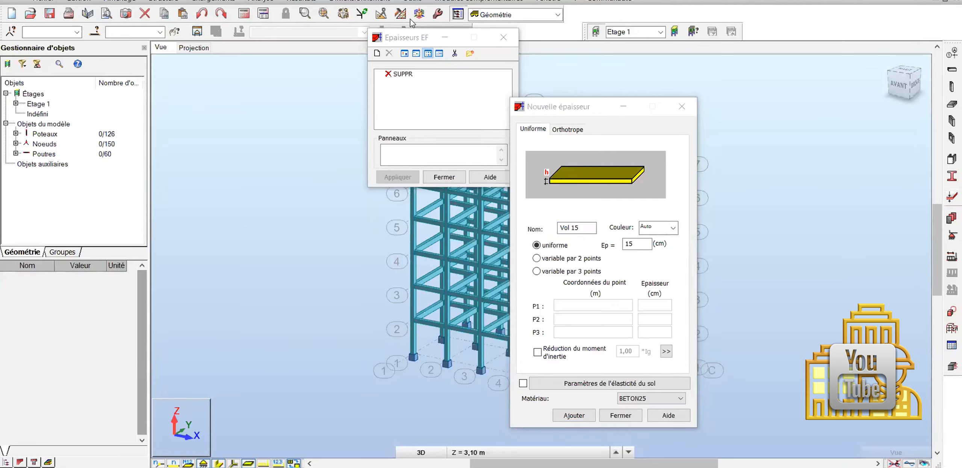
Check the soil elasticity parameters without changing them and add the Vol 15 thickness to the list
left_click(164, 2)
left_click(612, 383)
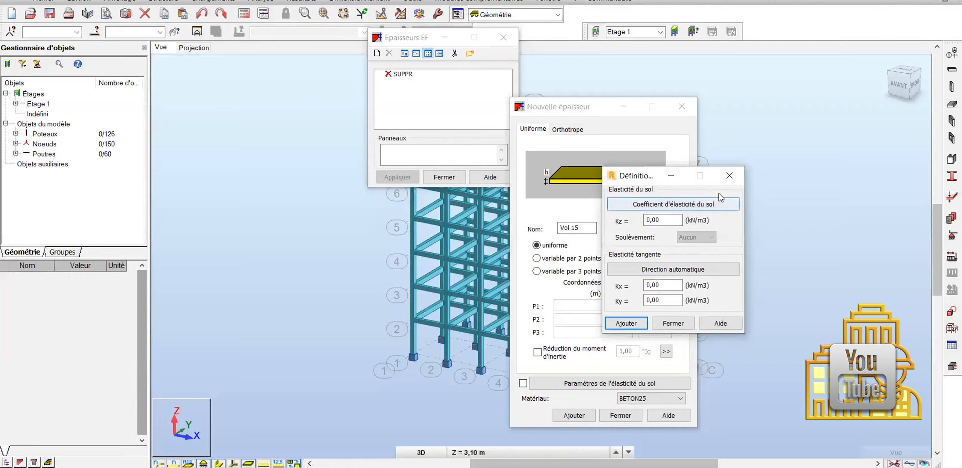
left_click(583, 242)
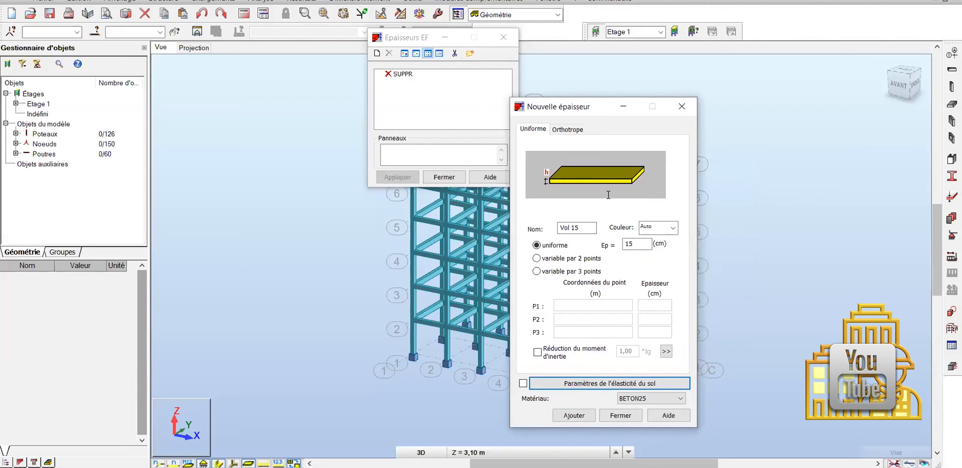
left_click(571, 415)
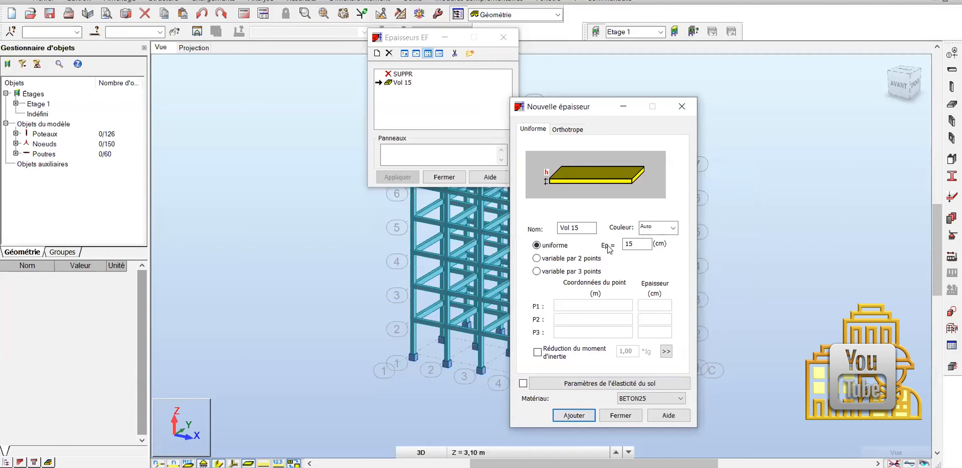
Add a second uniform BETON25 thickness of 17 cm named Pal 17 and close the thickness definition
left_click(636, 244)
double_click(636, 243)
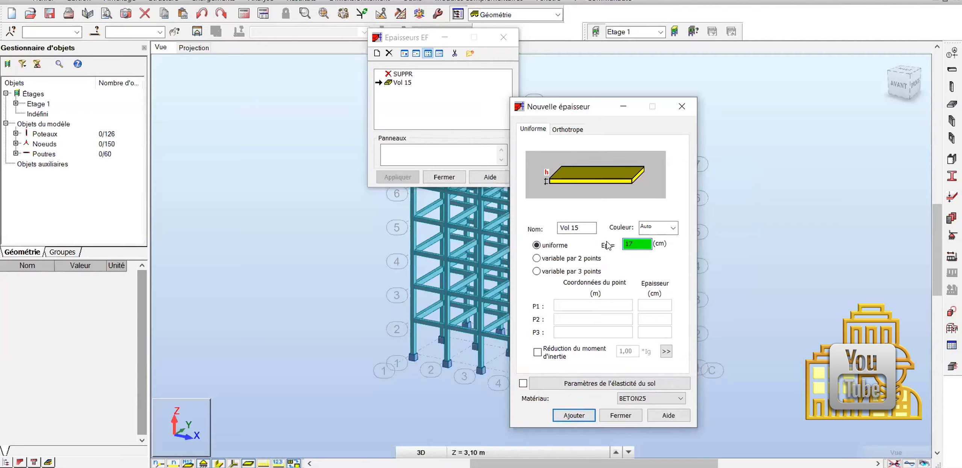
double_click(588, 228)
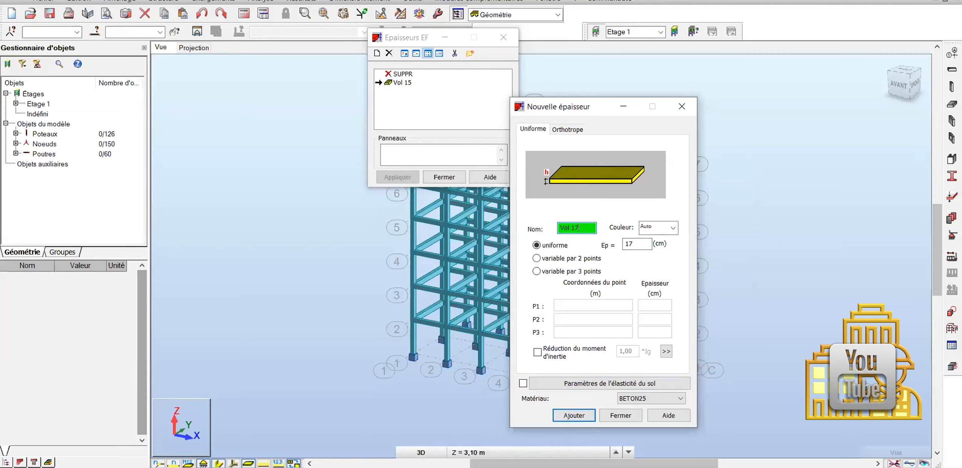
left_click(568, 229)
key("BackSpace")
key("BackSpace")
key("BackSpace")
type("Pal")
left_click(579, 415)
left_click(611, 418)
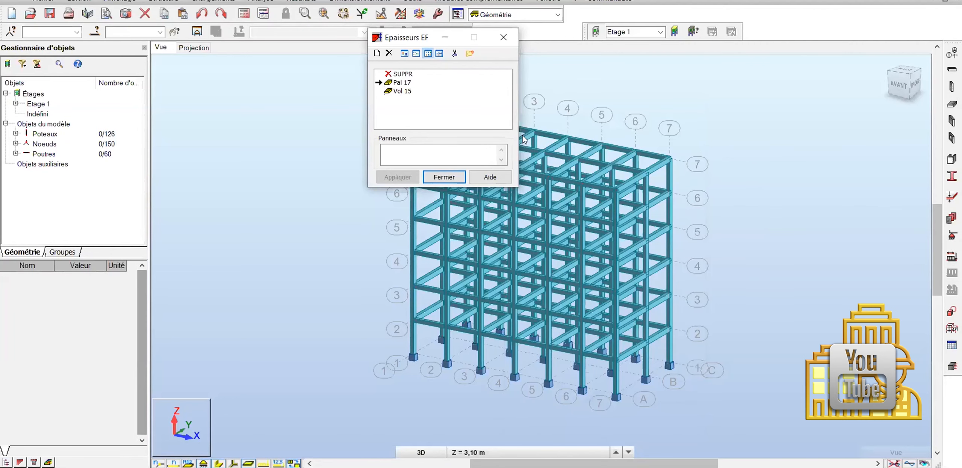
Pick the Vol 15 thickness, leave the FE thicknesses, and show the Etage 1 plan at Z = 3,05 m
double_click(402, 91)
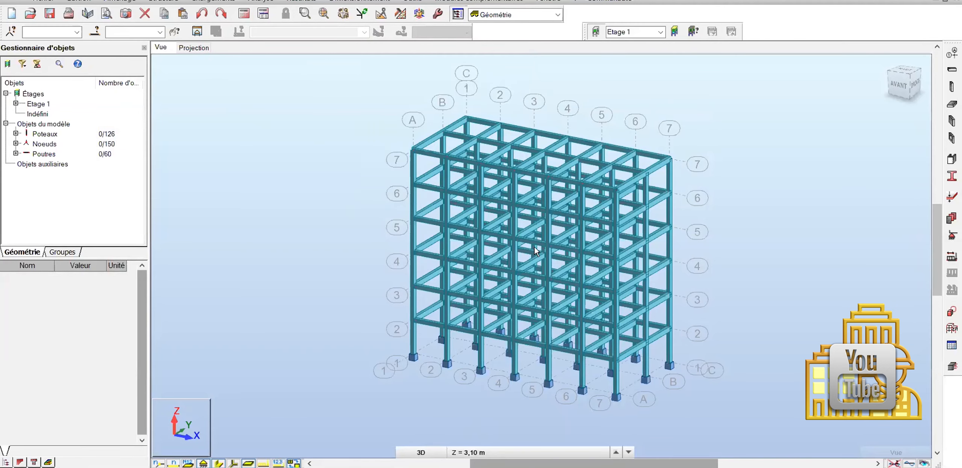
key("ctrl+alt+2")
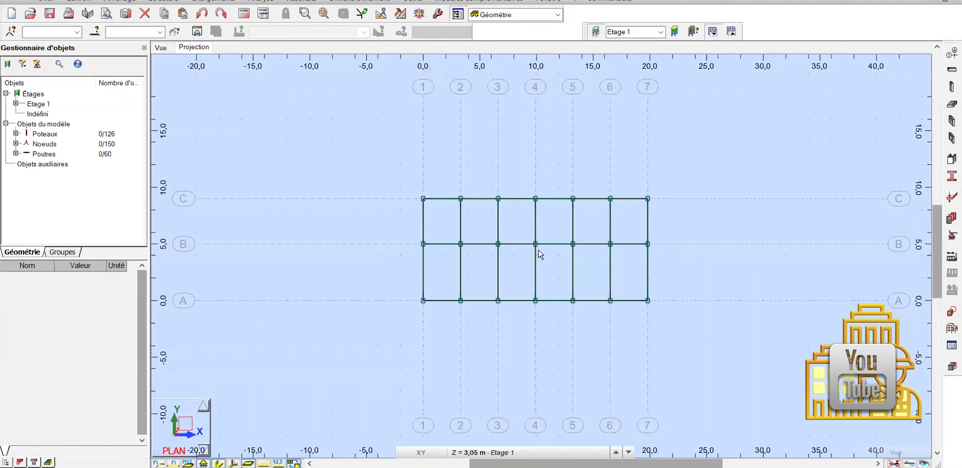
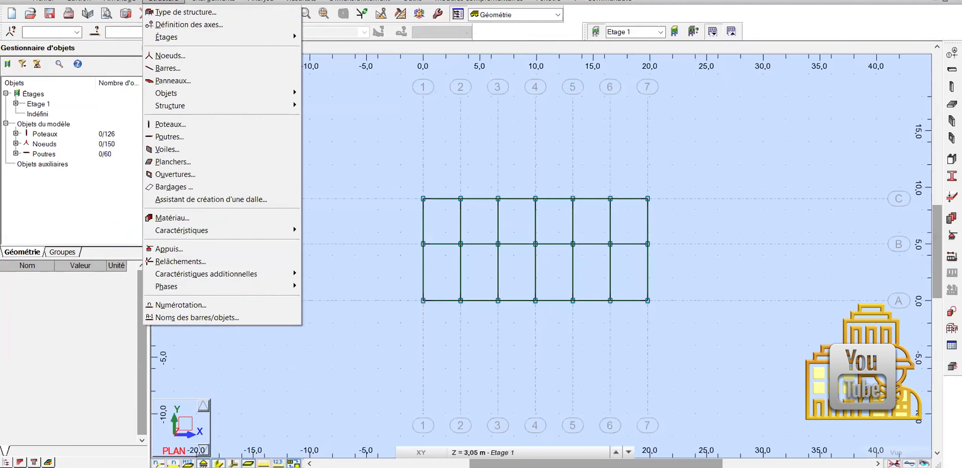
Open the construction line definition and add one X axis at a 1,40 m spacing beyond axis 4
key("Escape")
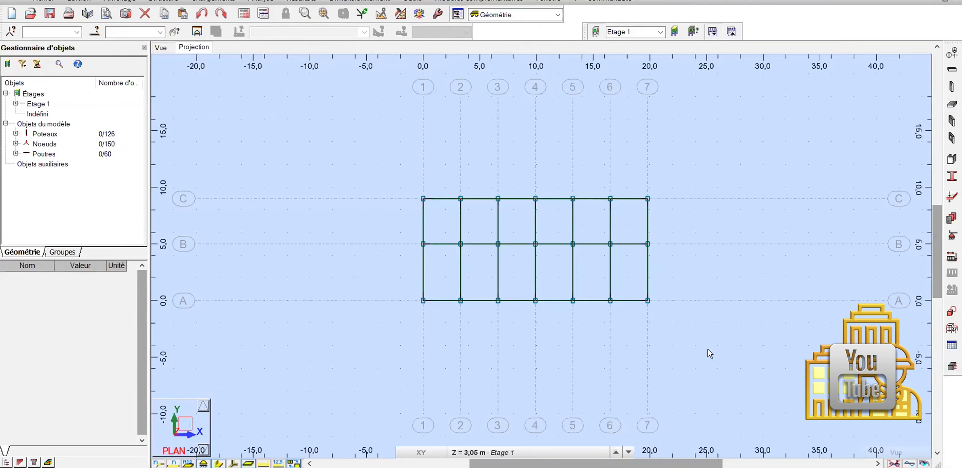
left_click(947, 56)
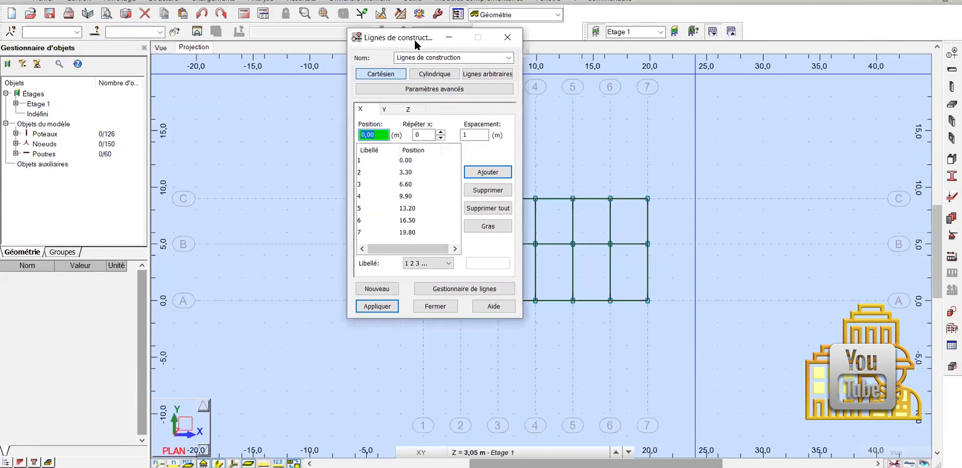
left_click_drag(415, 41, 268, 54)
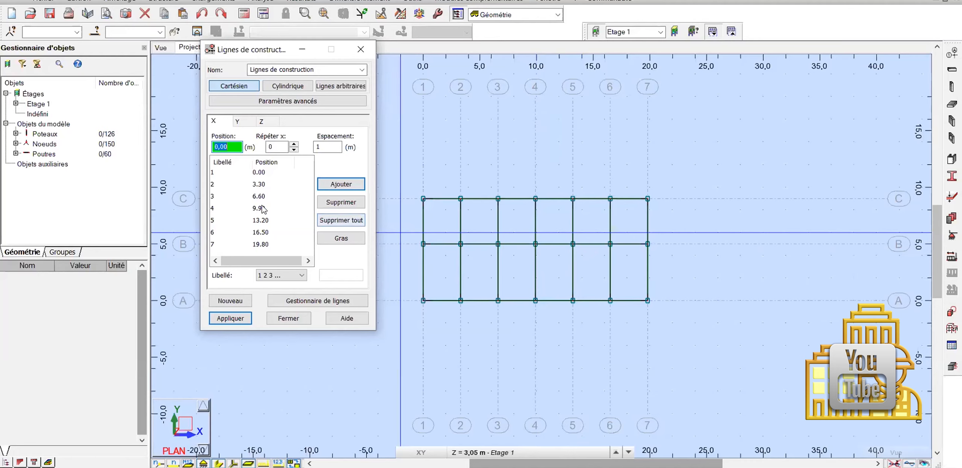
left_click(224, 209)
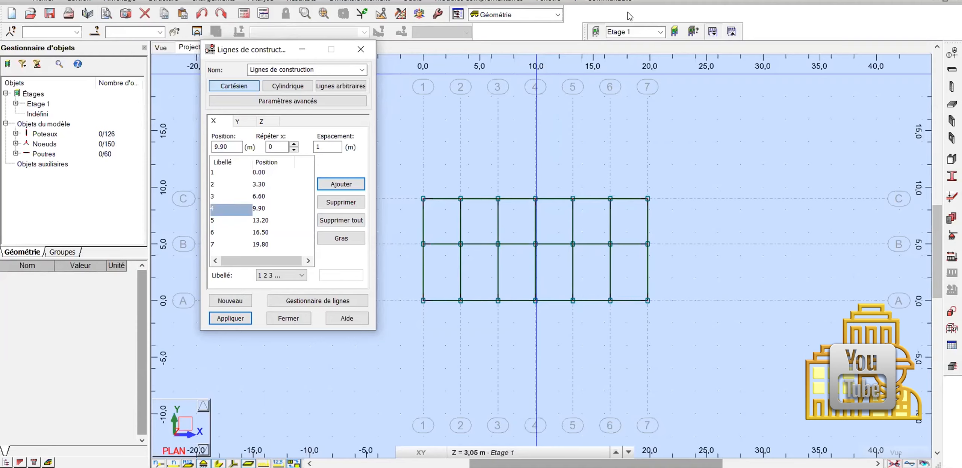
left_click(231, 211)
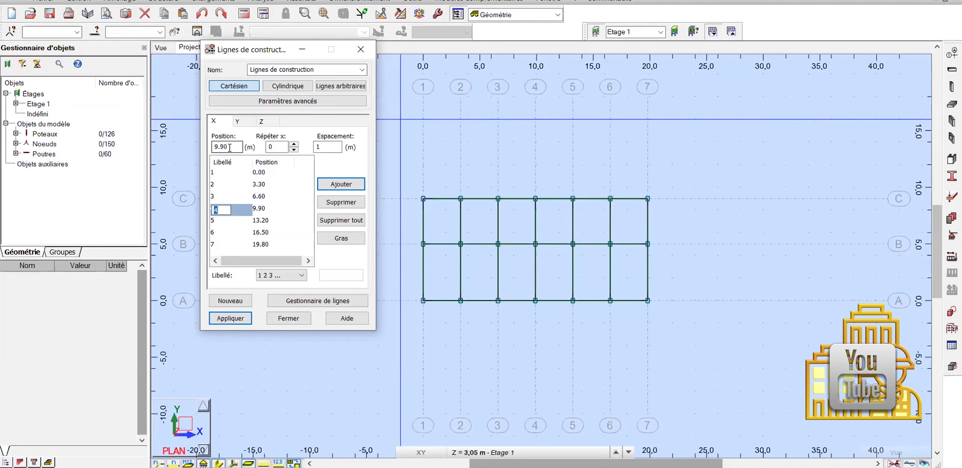
left_click(327, 147)
left_click(293, 145)
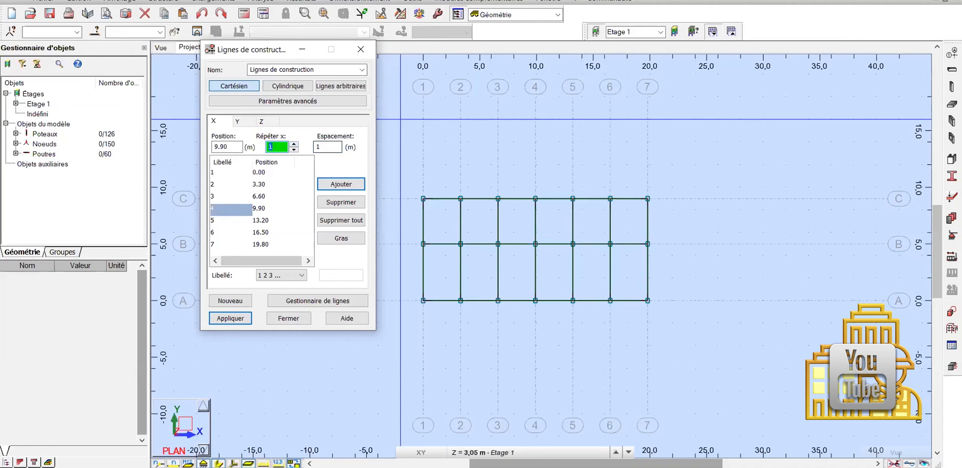
key("Tab")
type("1,")
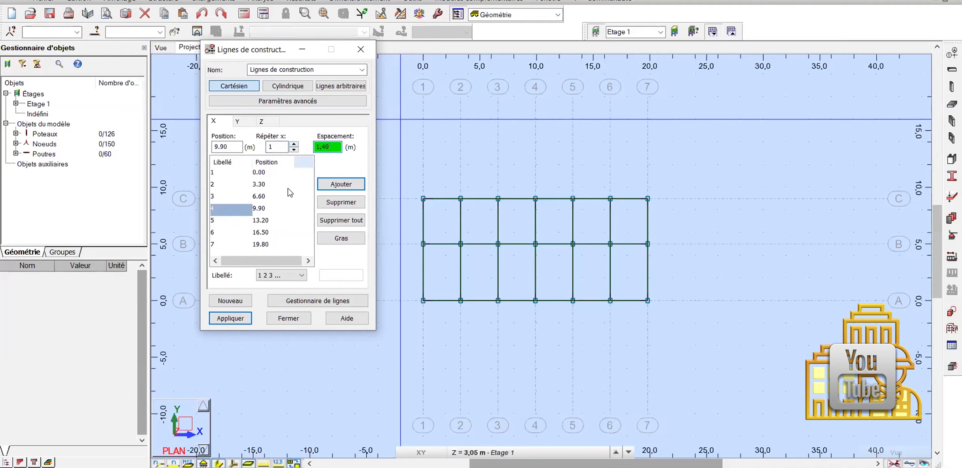
left_click(333, 184)
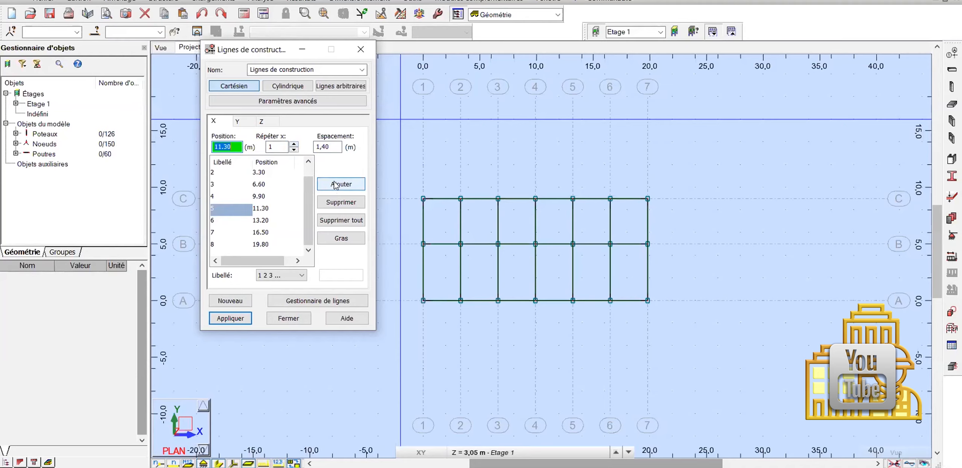
Add another X axis at a 0,5 m spacing beyond the 11.30 m line and apply the construction lines
left_click(328, 147)
double_click(329, 147)
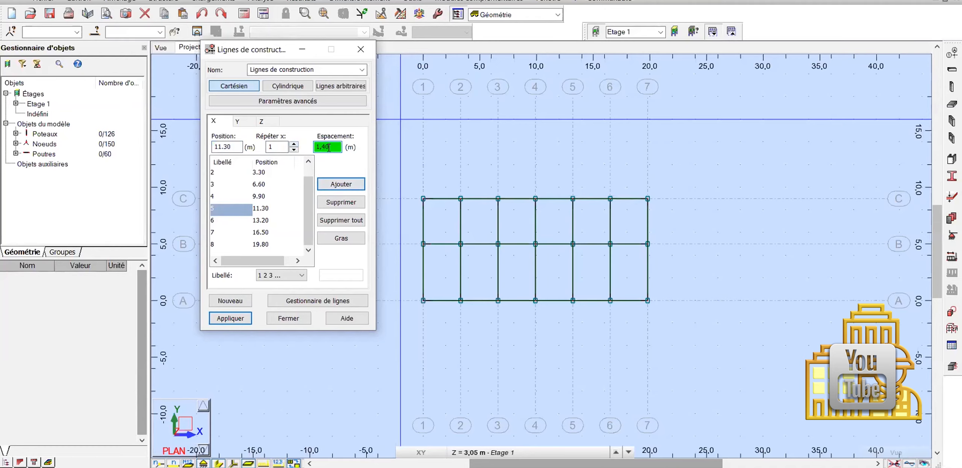
key("BackSpace")
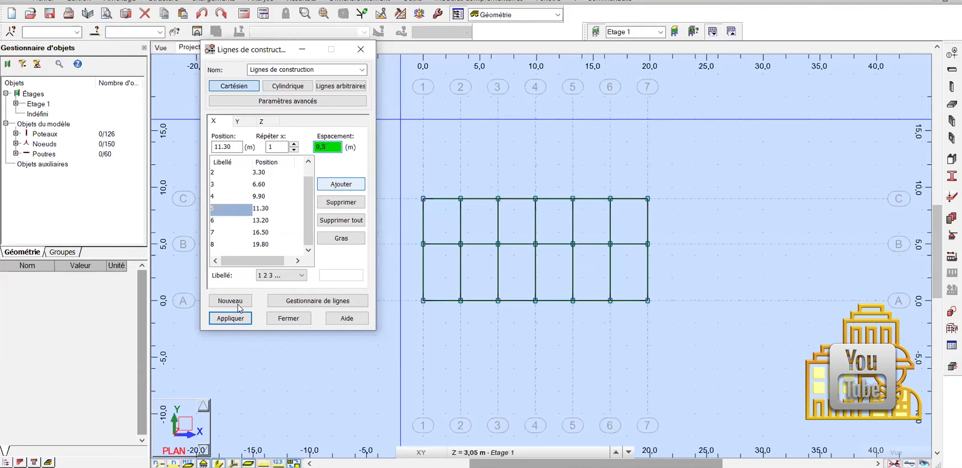
left_click(237, 317)
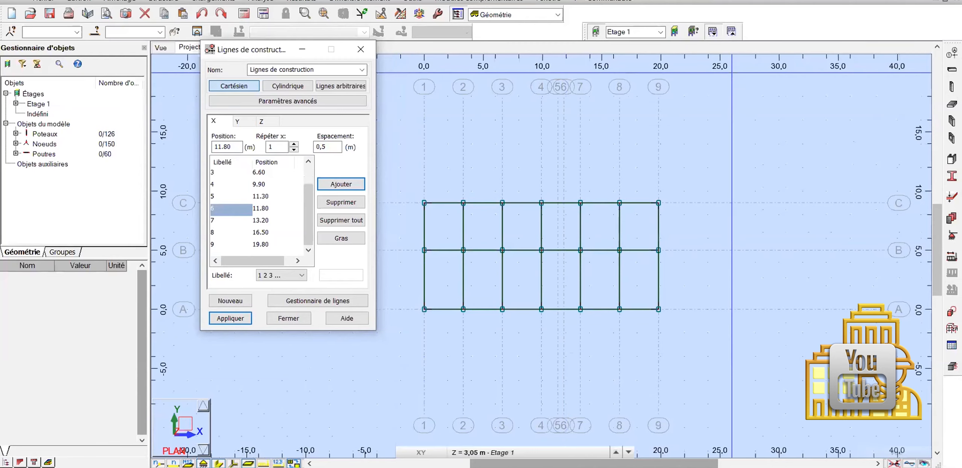
Dimension the distance along axis B from axis 4 to the adjacent new X axis and undo the dimension line
scroll(663, 309, "up", 2)
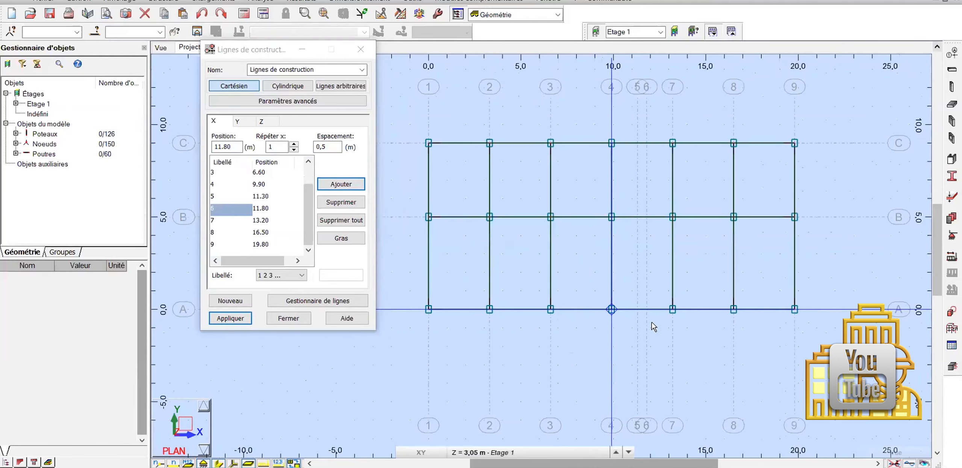
scroll(668, 310, "up", 1)
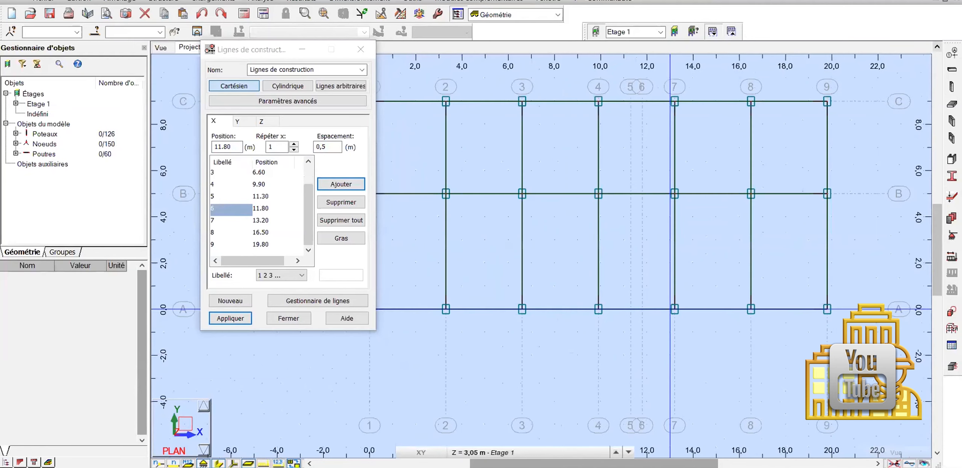
scroll(642, 350, "up", 1)
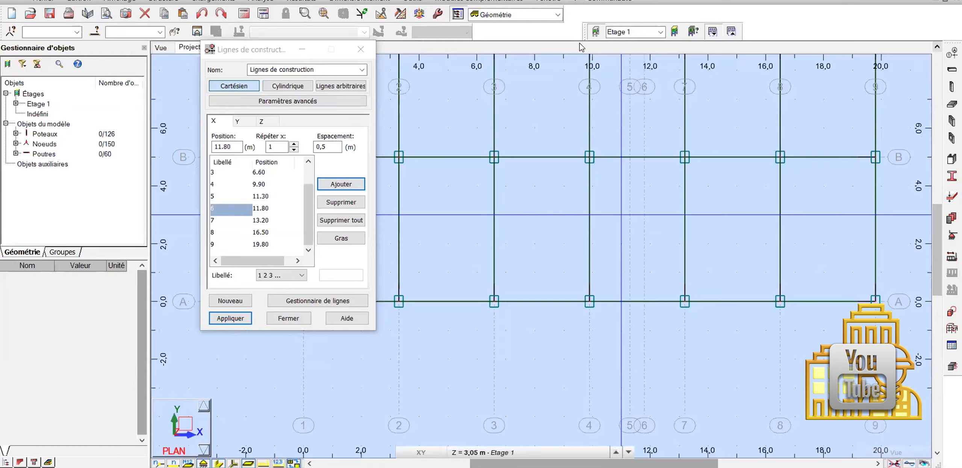
left_click(629, 157)
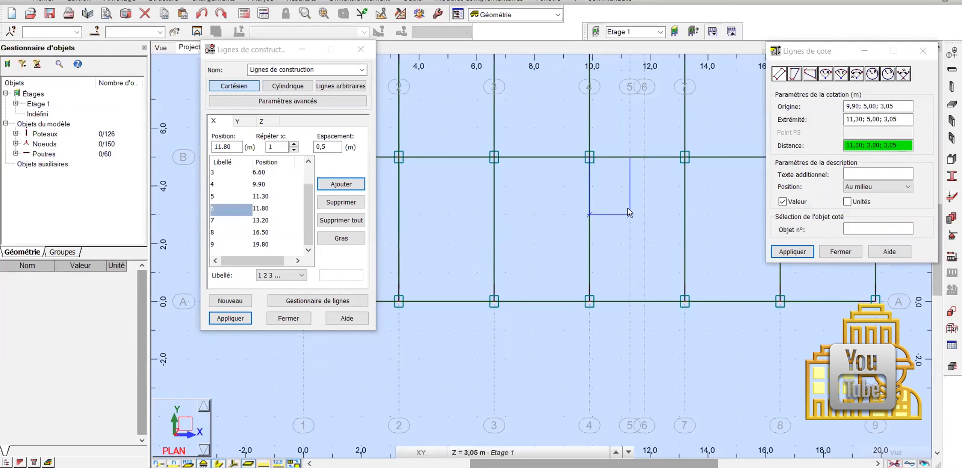
left_click(630, 212)
left_click(840, 252)
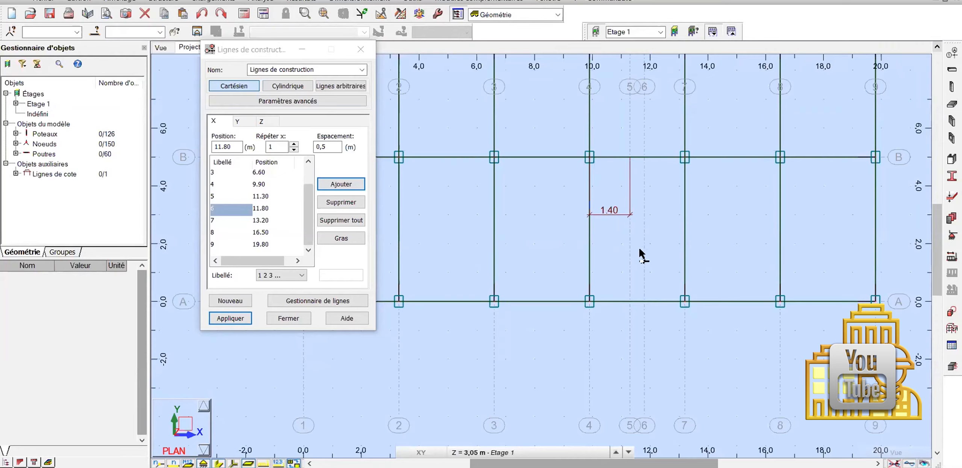
key("ctrl+z")
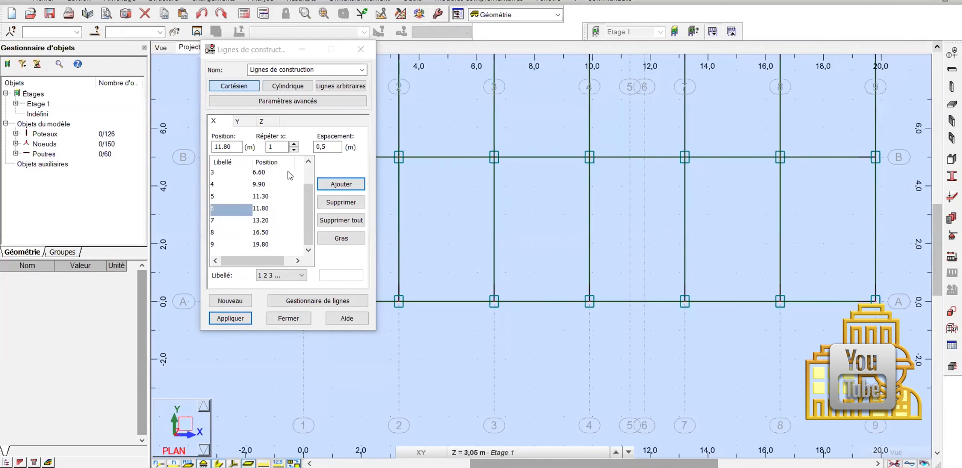
Add one Y construction line at a 1,2 m spacing from axis A
left_click(237, 121)
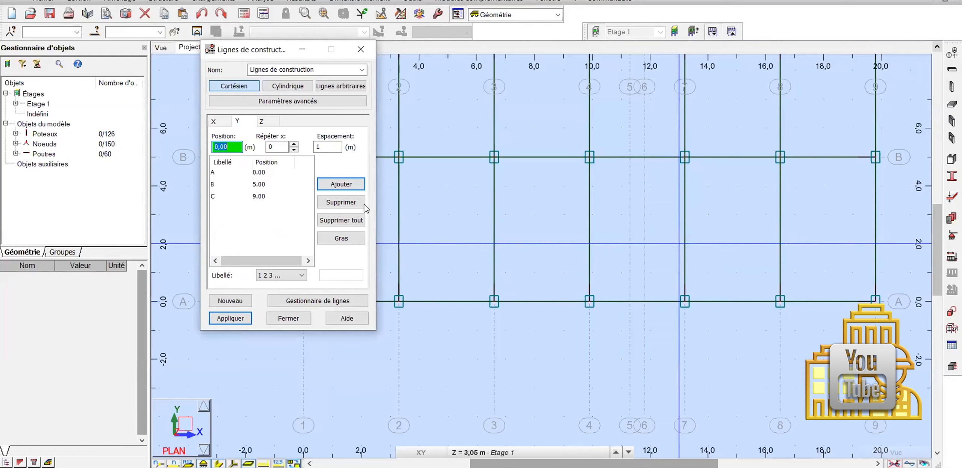
left_click(227, 179)
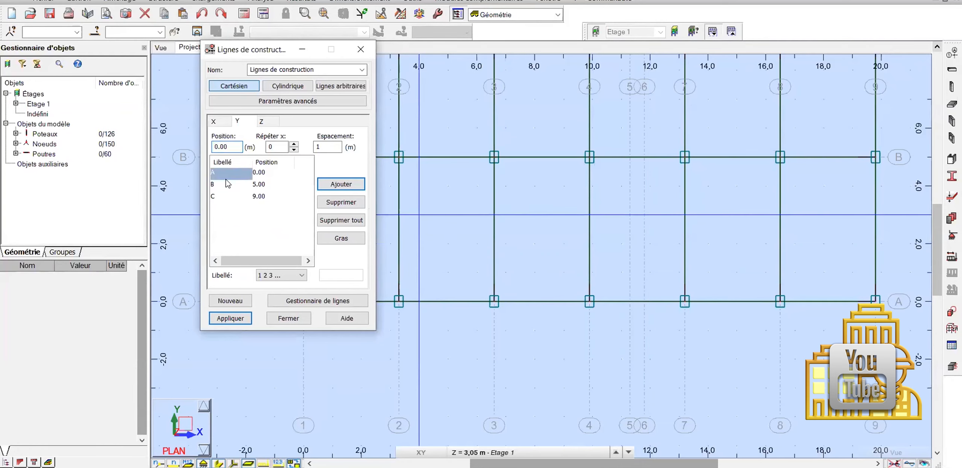
left_click(294, 144)
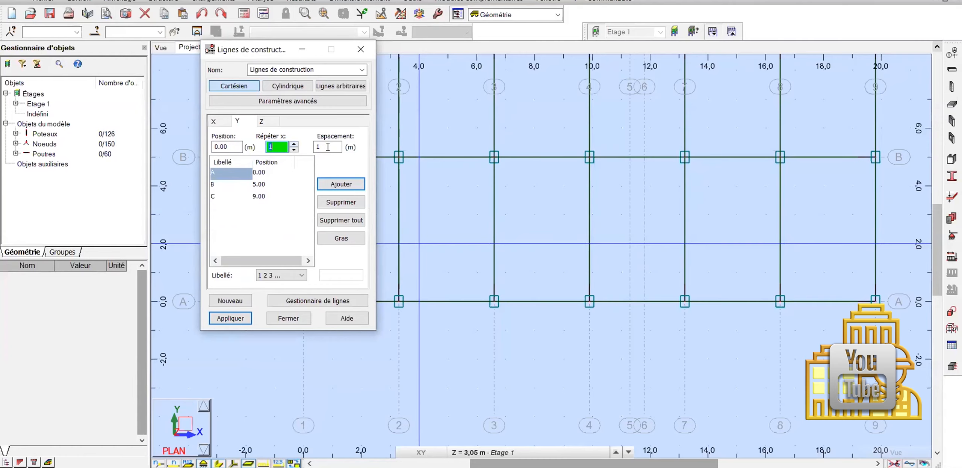
left_click(327, 147)
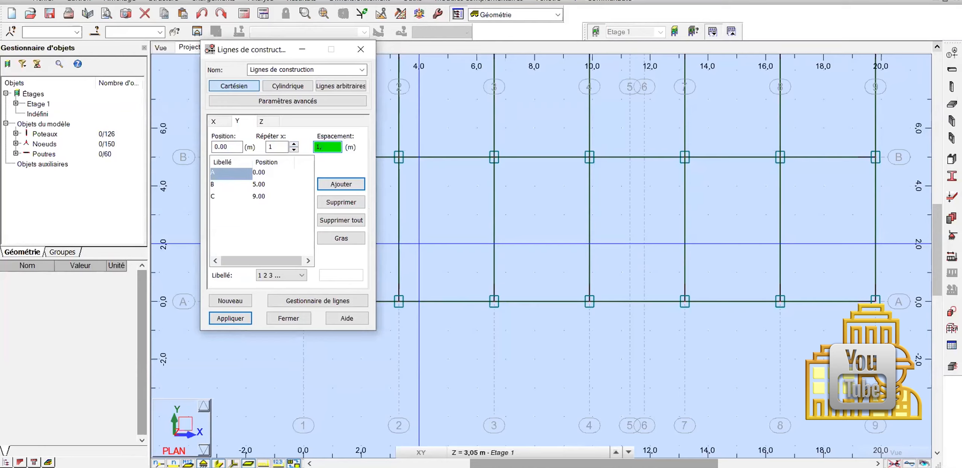
left_click(329, 184)
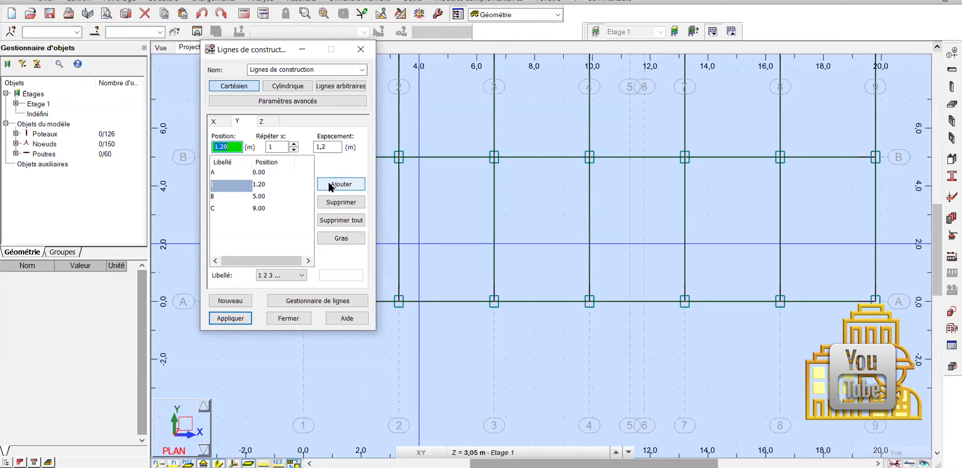
left_click(329, 183)
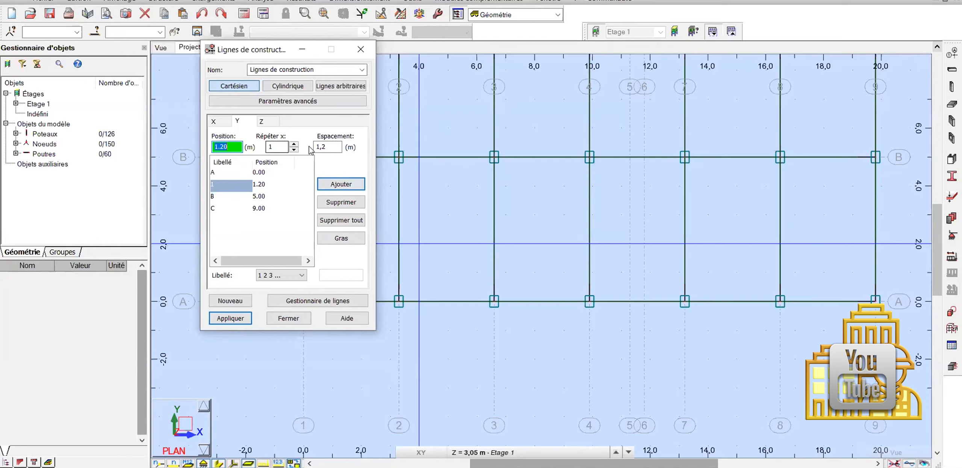
Add another Y construction line at a 2,40 m spacing beyond the 1.20 m line and apply the grid
left_click(325, 146)
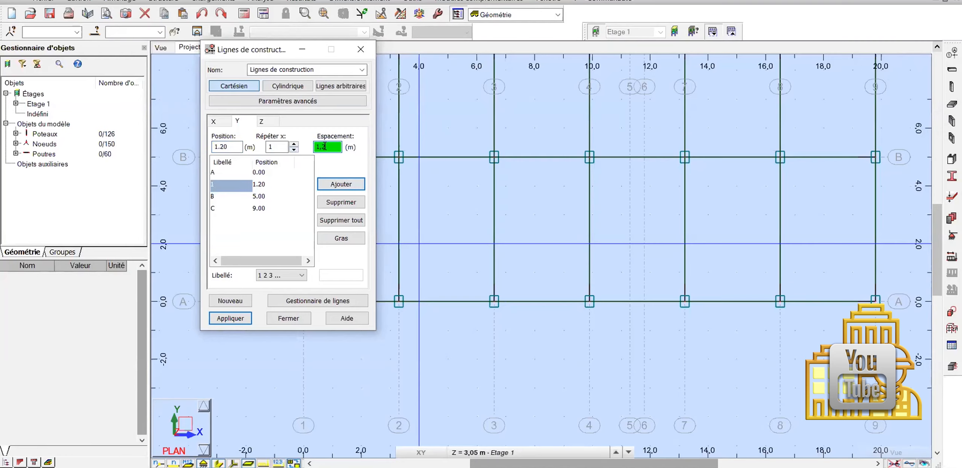
key("BackSpace")
left_click(339, 184)
left_click(339, 185)
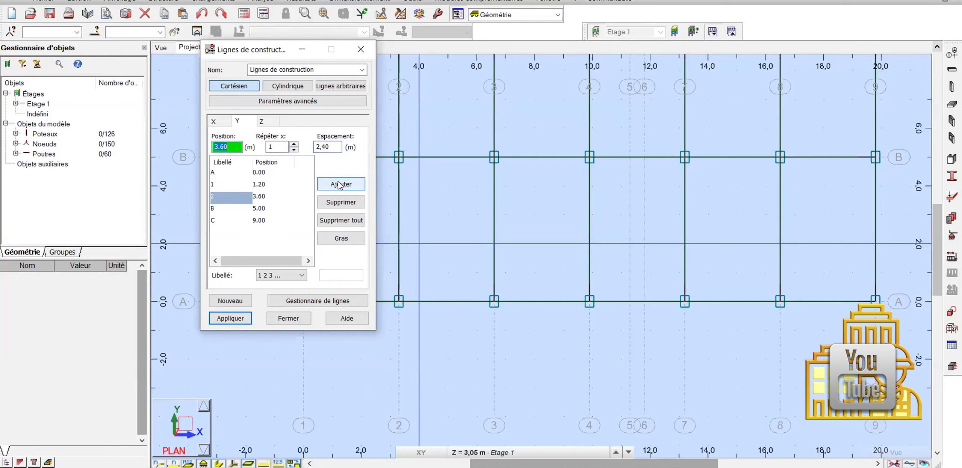
left_click(244, 319)
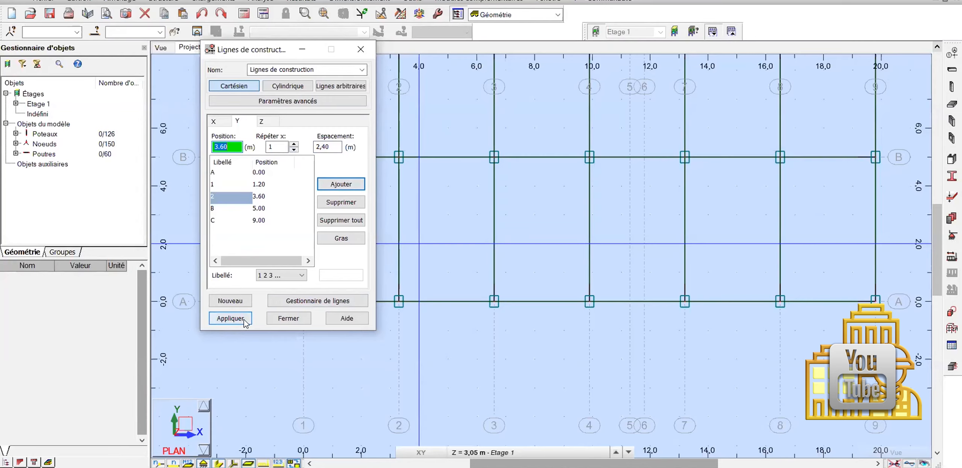
Examine the new grid lines between axes 4 and 7 in plan and review the X, Y and Z line positions
middle_click(545, 276)
middle_click(545, 277)
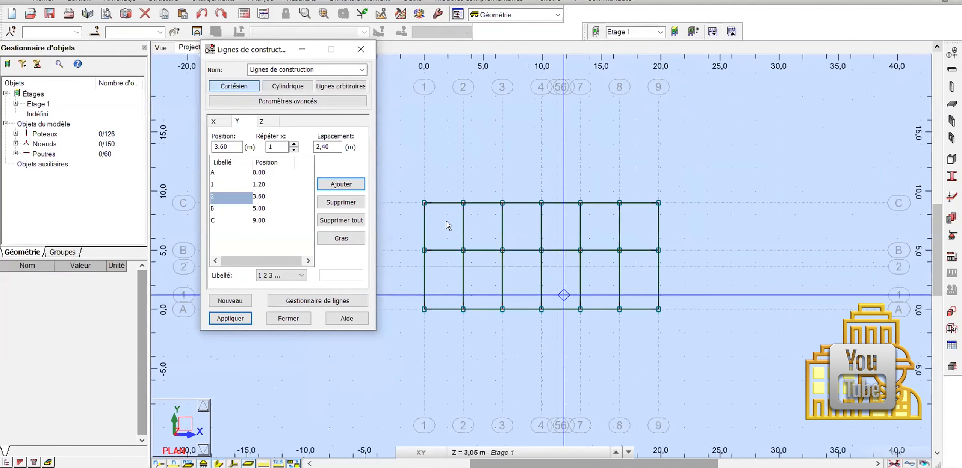
scroll(440, 293, "up", 2)
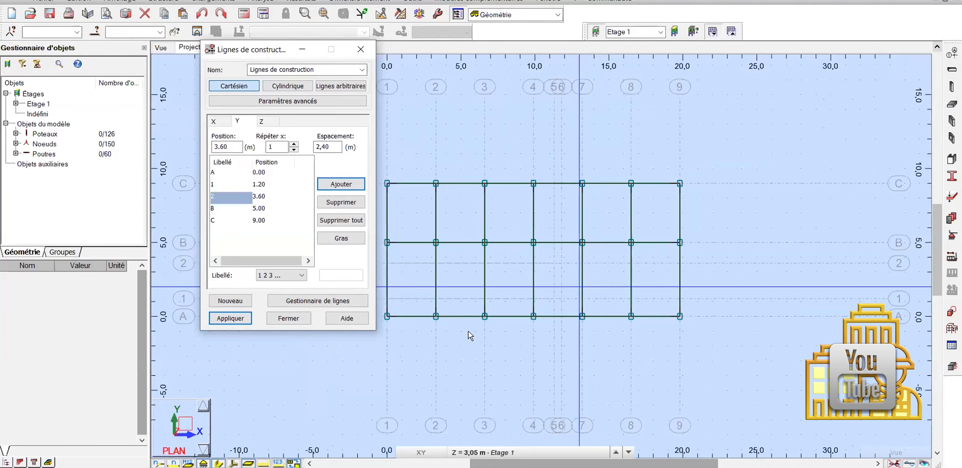
scroll(489, 332, "up", 5)
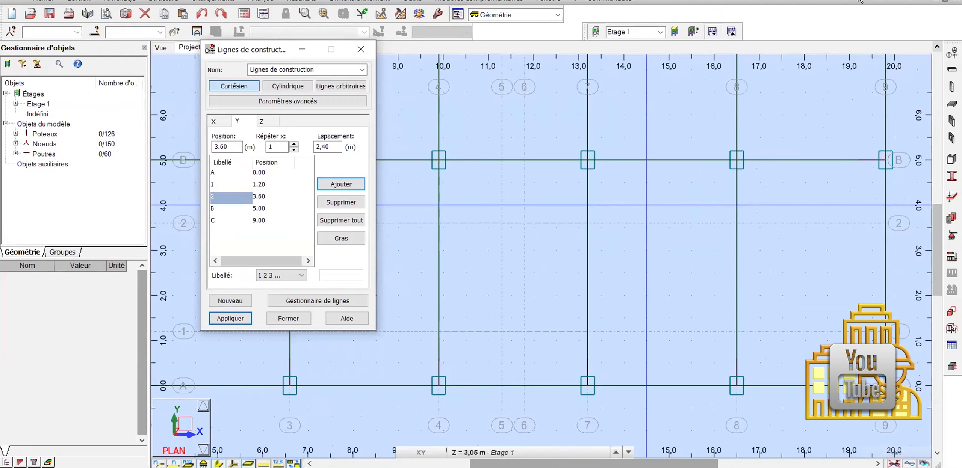
left_click(274, 126)
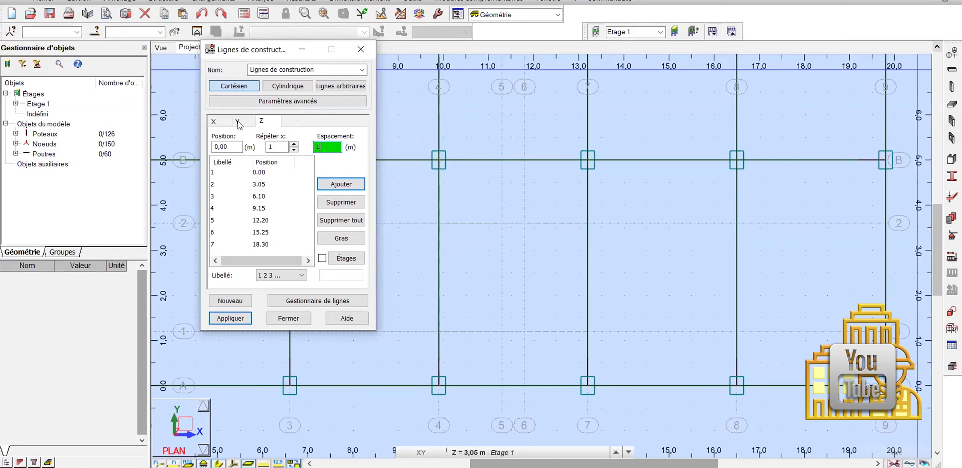
left_click(214, 121)
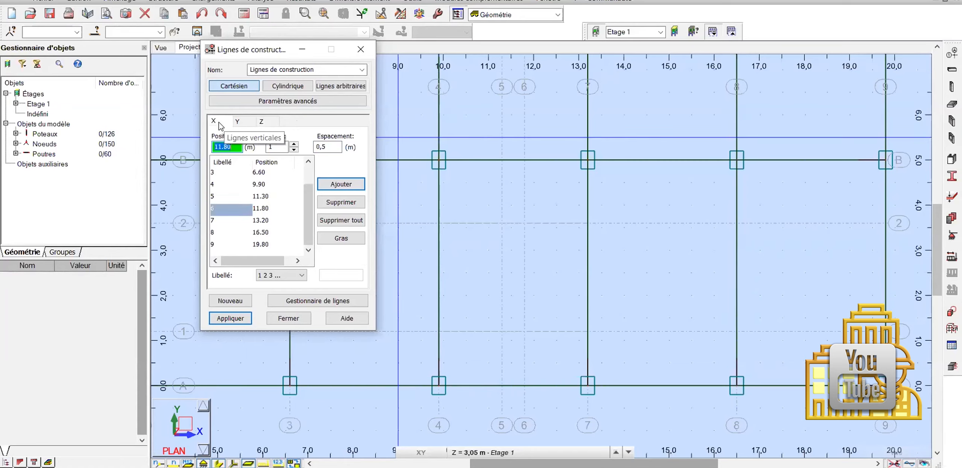
left_click(239, 121)
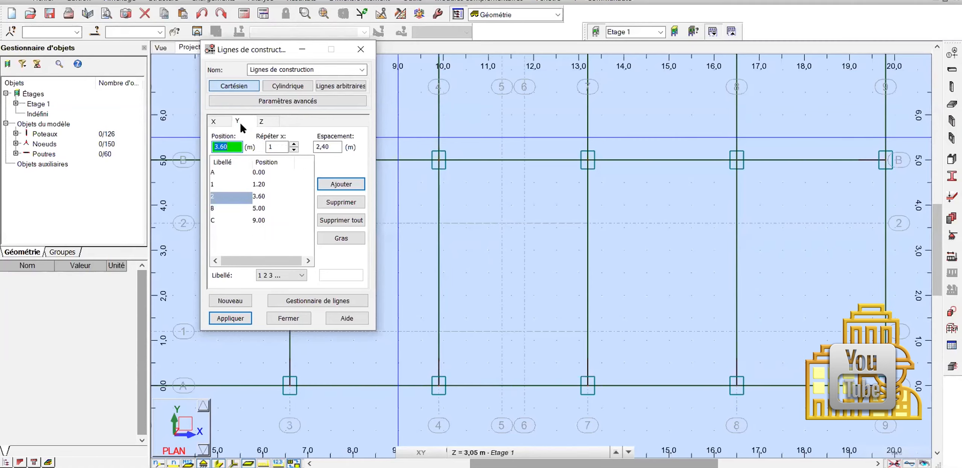
left_click(275, 124)
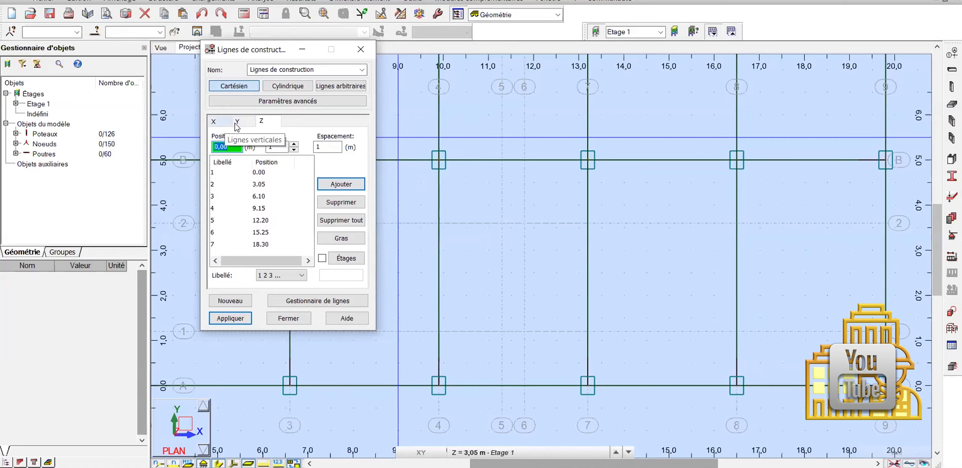
left_click(232, 124)
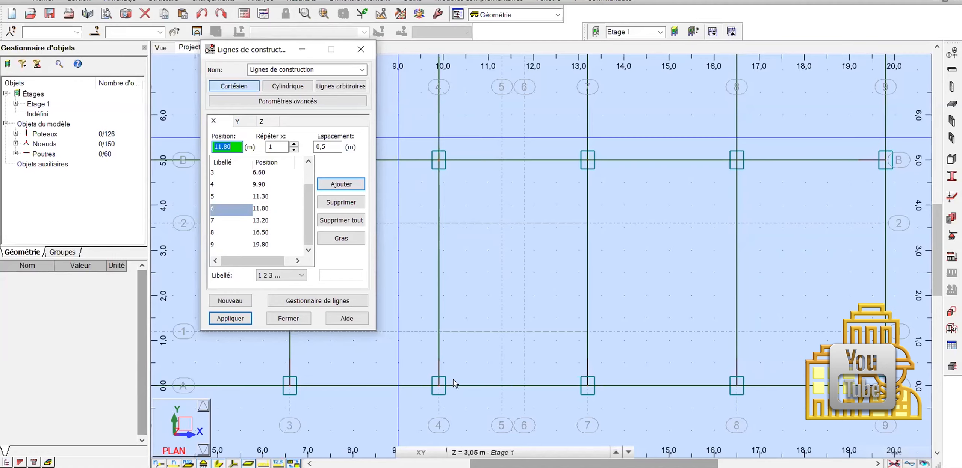
Review the X positions of construction lines 4 and 5 against axis 4 in the plan
left_click(439, 386)
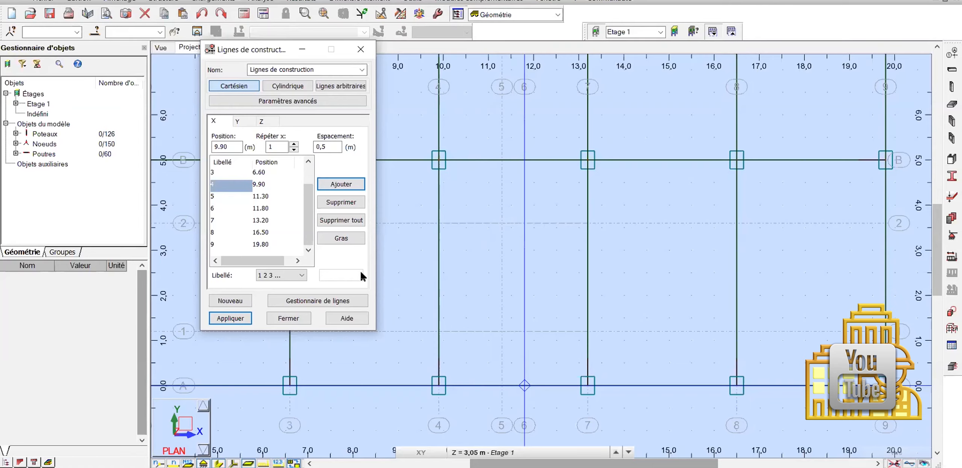
key("Down")
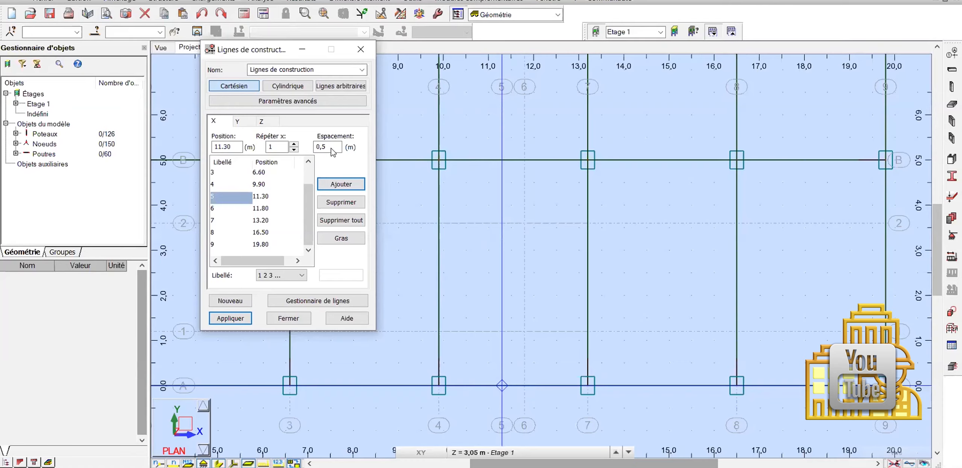
left_click(332, 149)
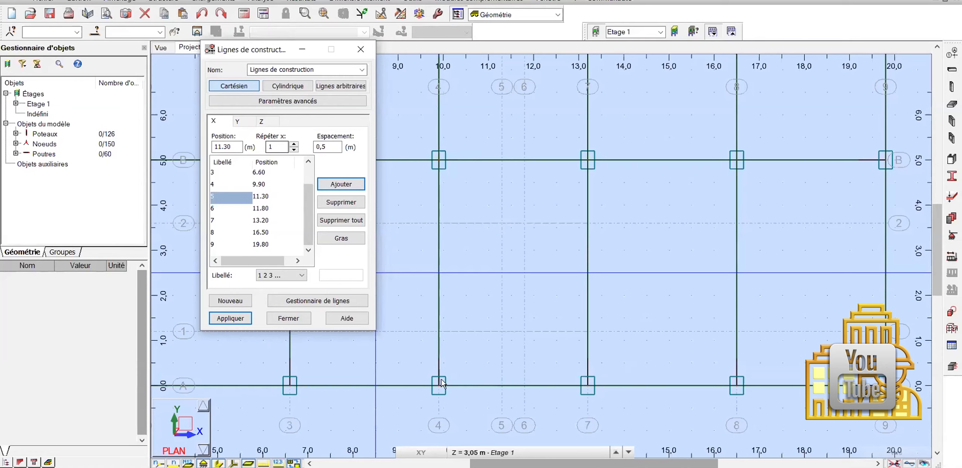
key("ctrl+Tab")
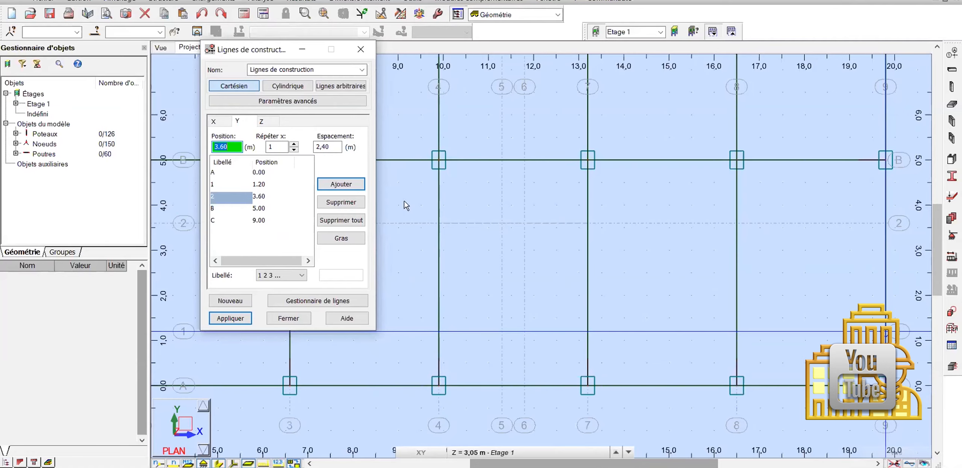
Try the "A B C ..." label format on the Y construction lines, with the 1.20 m line selected
left_click(274, 277)
left_click(277, 294)
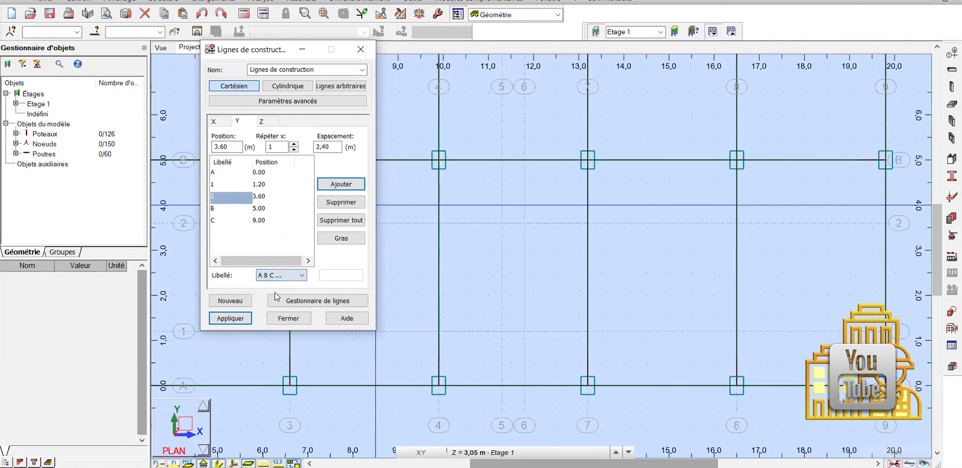
left_click(224, 177)
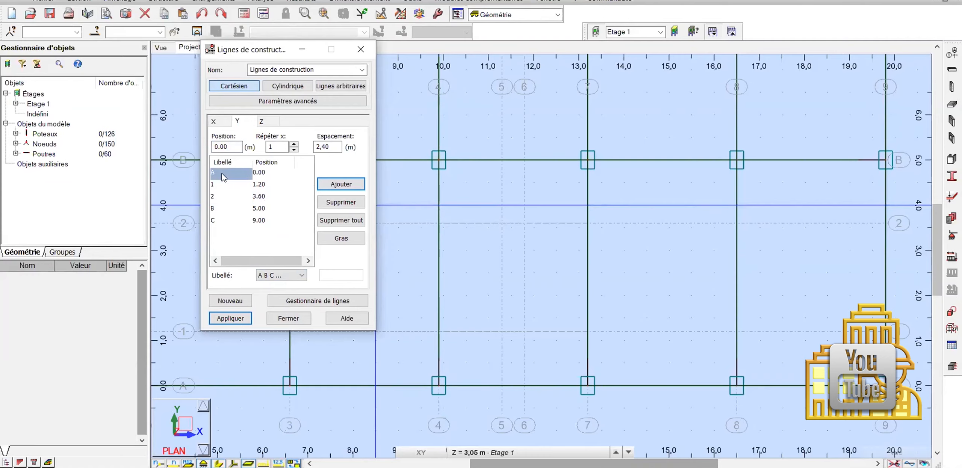
left_click(228, 189)
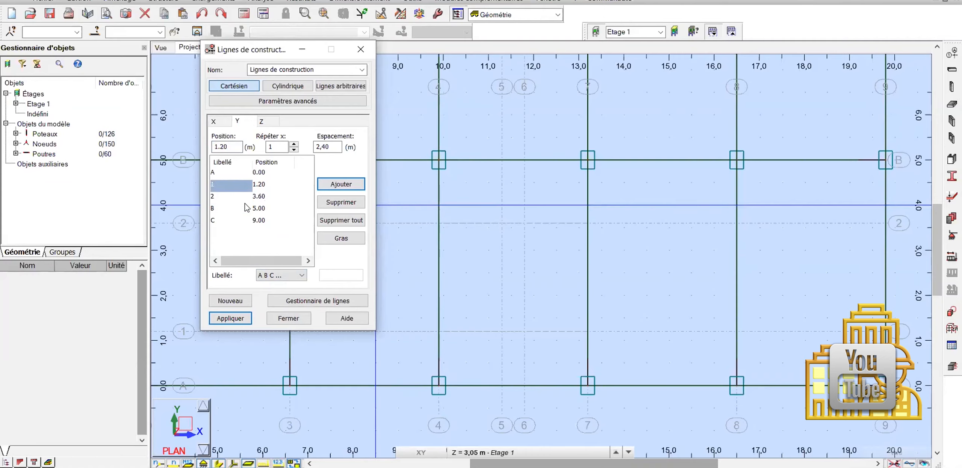
left_click(252, 234)
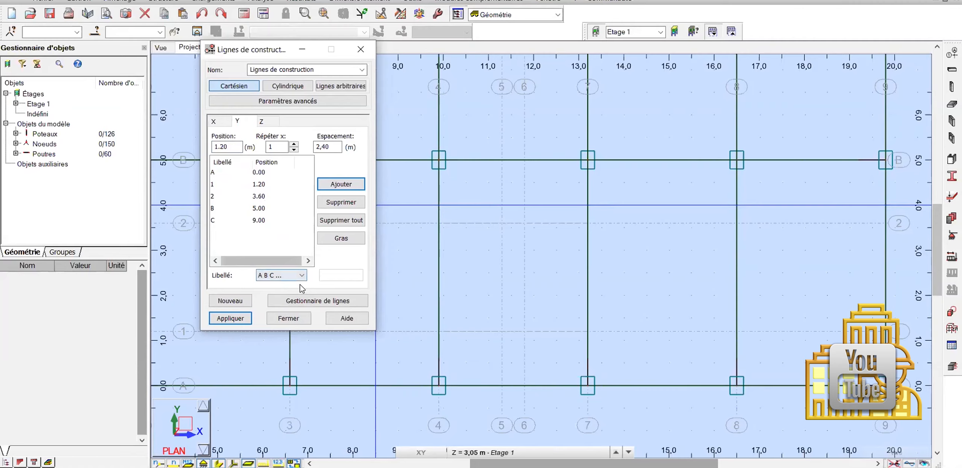
left_click(232, 185)
left_click(282, 274)
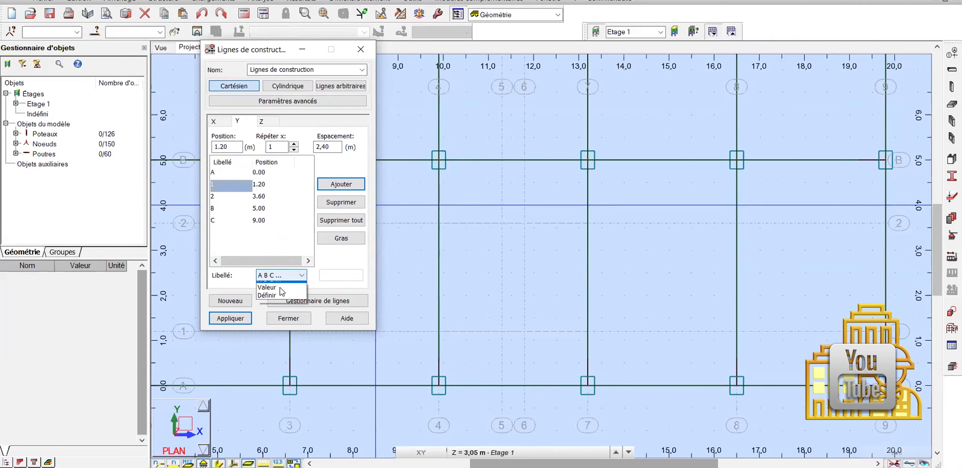
left_click(259, 236)
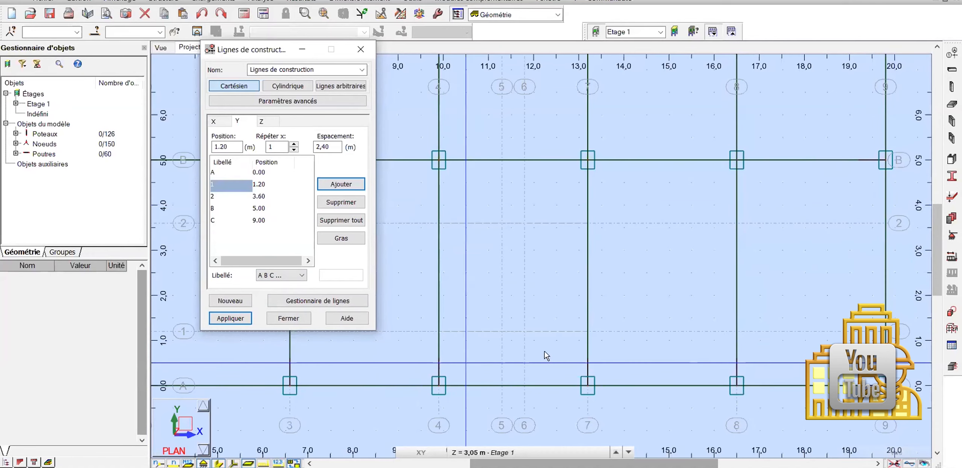
Review the positions of Y construction lines A, 1 and 2 one by one
key("Up")
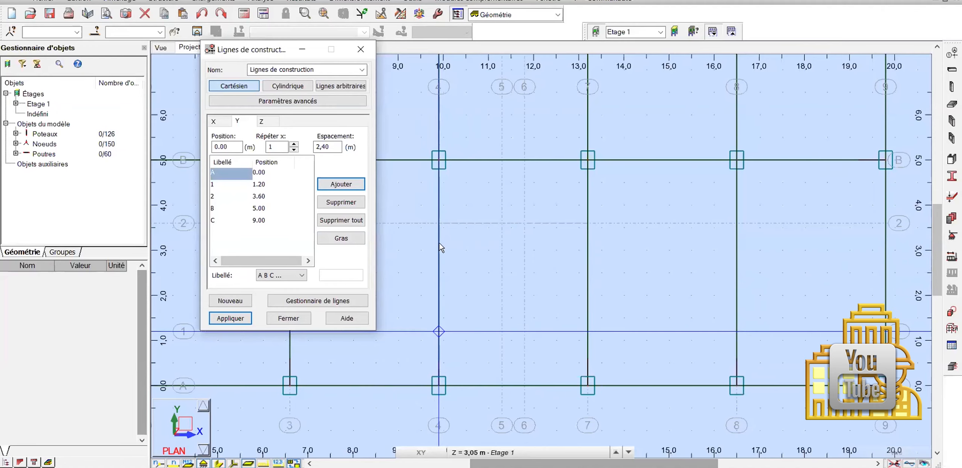
left_click(222, 184)
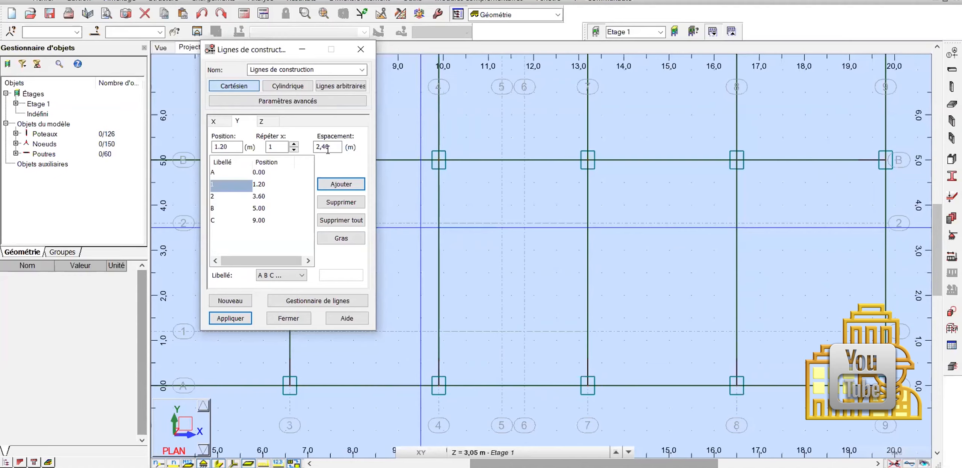
left_click(259, 196)
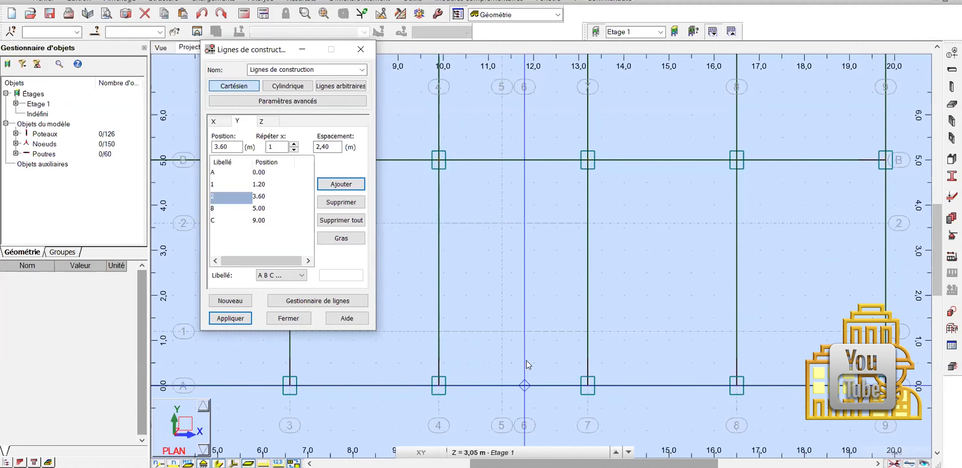
Add one Z construction line at a 1,525 m spacing above level 0.00, apply it, and check it in 3D and front elevation
left_click(262, 122)
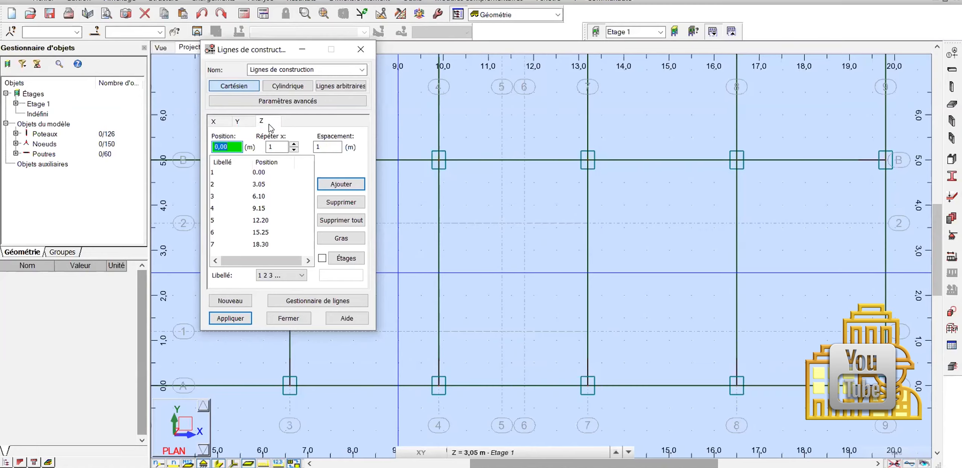
left_click(325, 147)
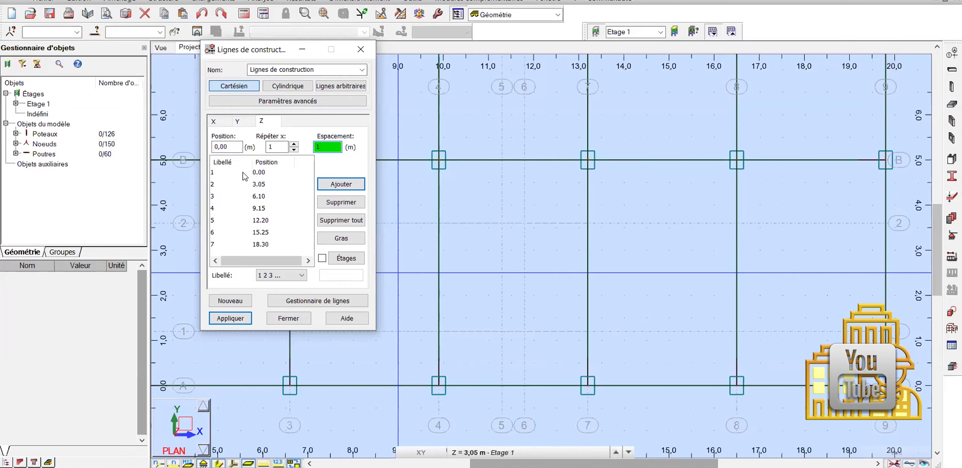
left_click(324, 150)
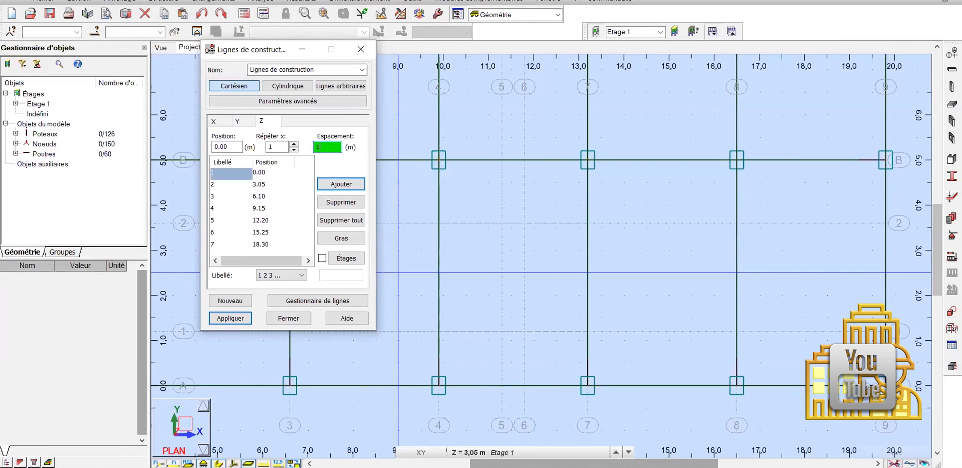
type("1,525")
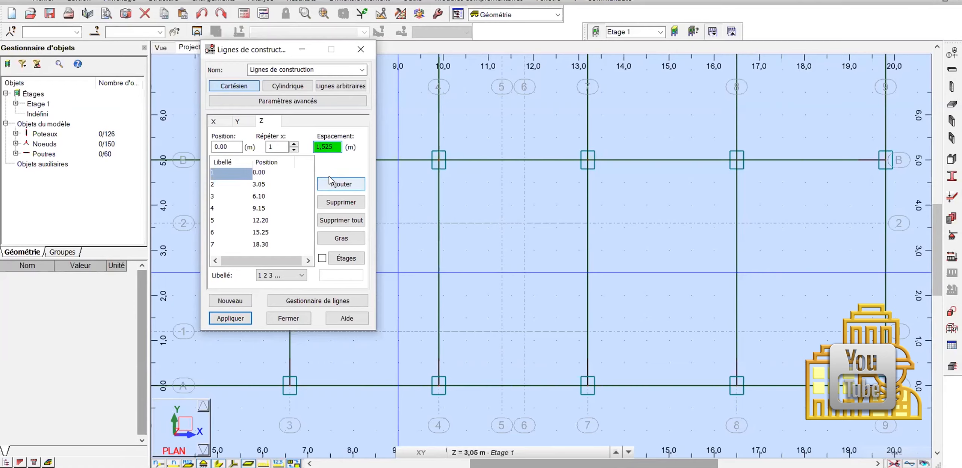
left_click(329, 183)
left_click(230, 318)
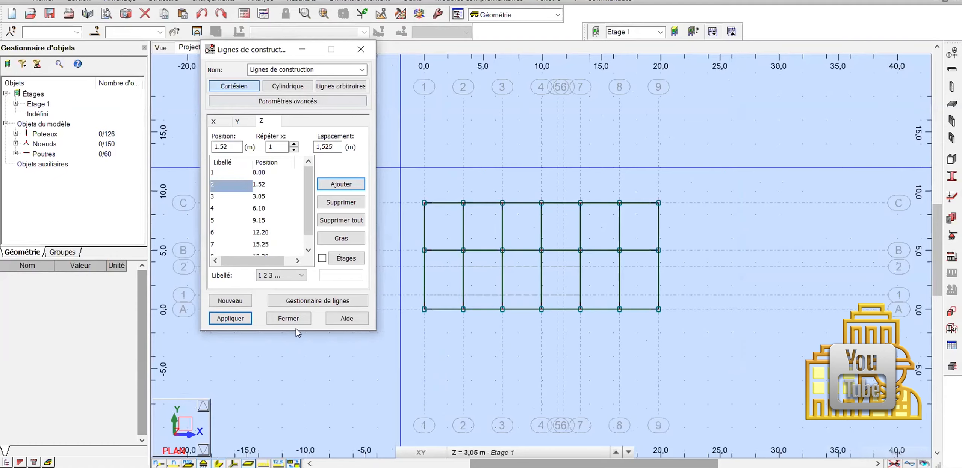
left_click(417, 453)
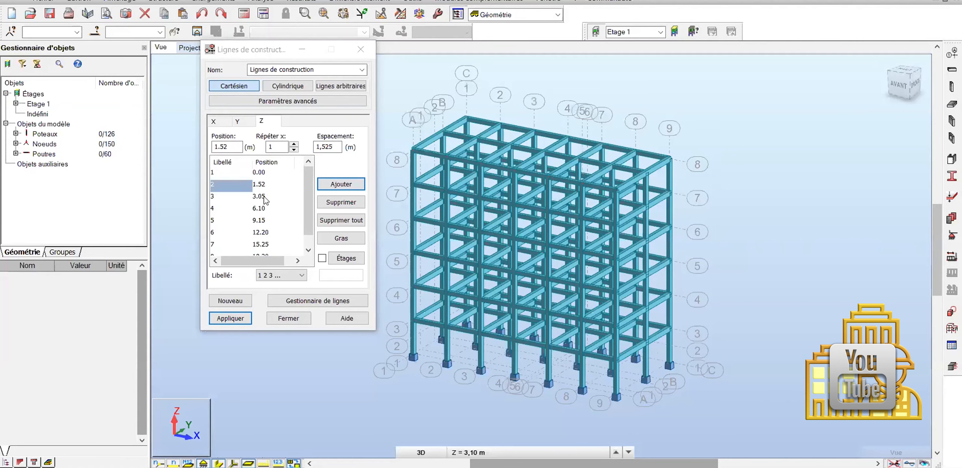
left_click(184, 46)
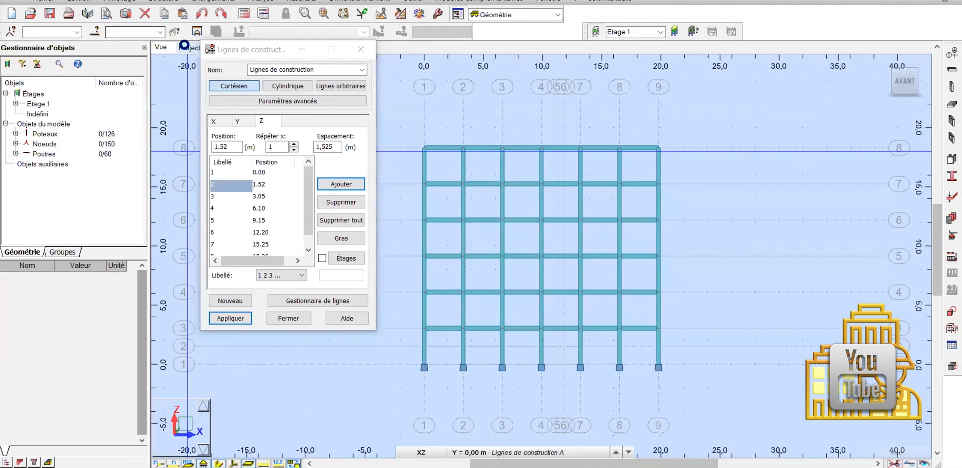
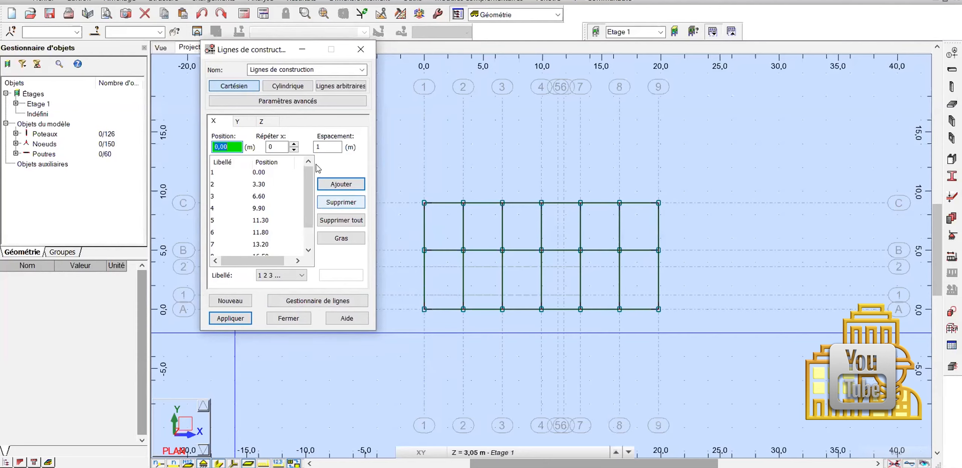
Set the structure dimensions to three decimal places in the job preferences, with the 1.52 m Z line selected
left_click(265, 121)
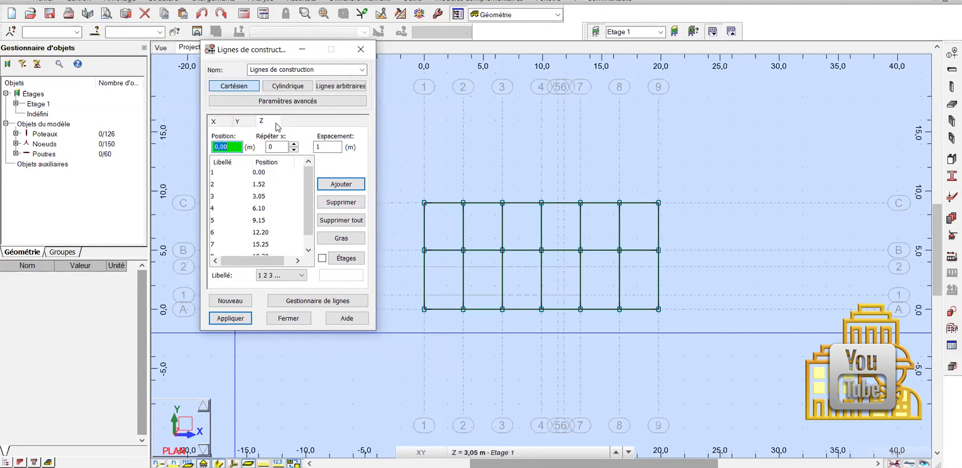
left_click(258, 186)
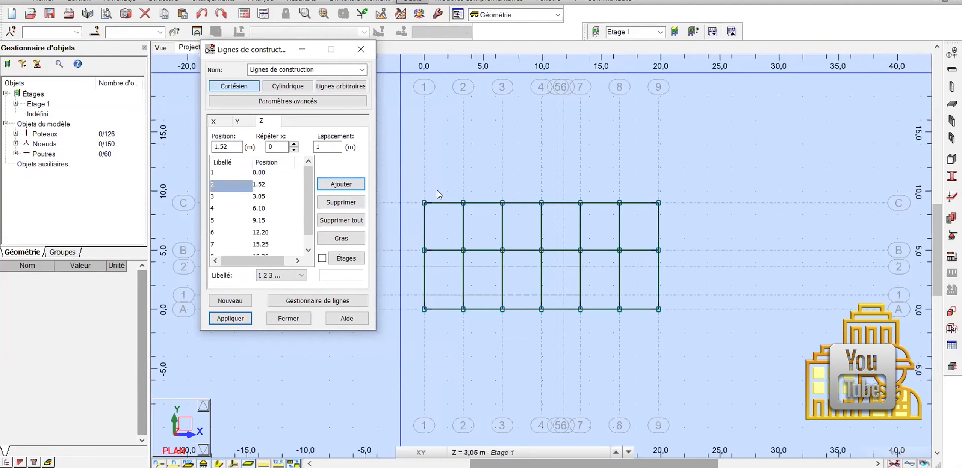
key("alt+o")
key("p")
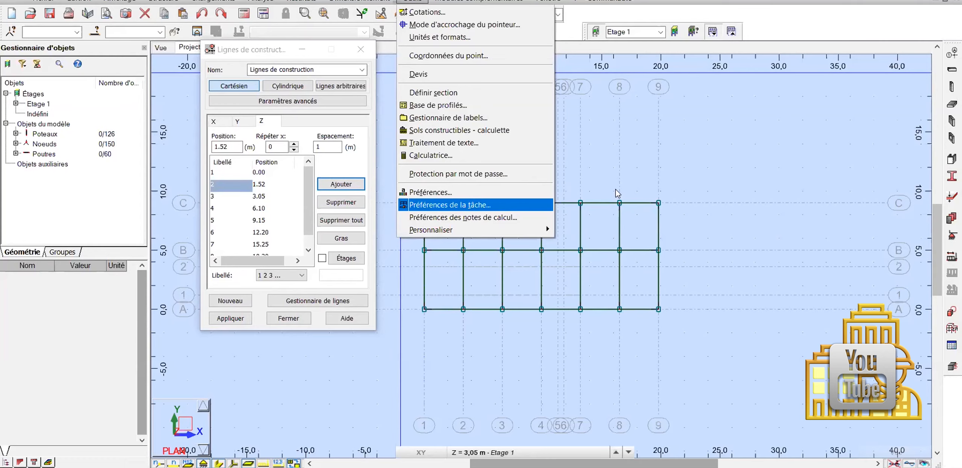
key("Return")
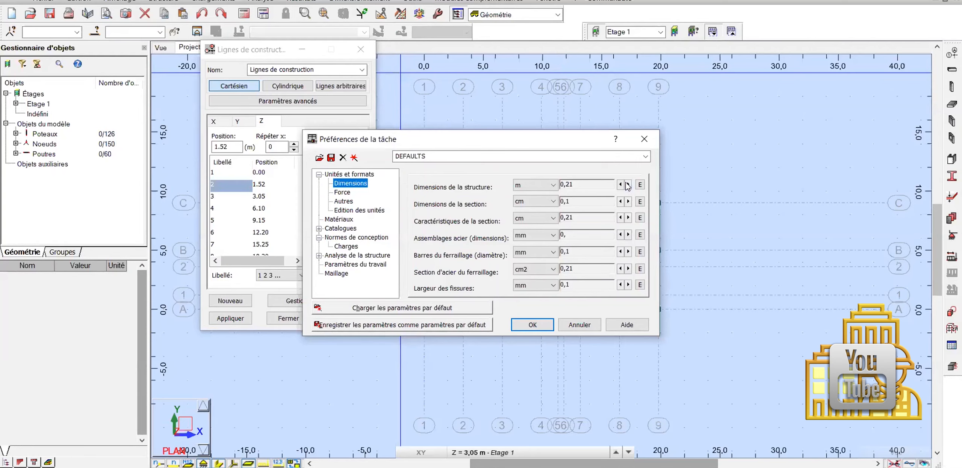
left_click(628, 185)
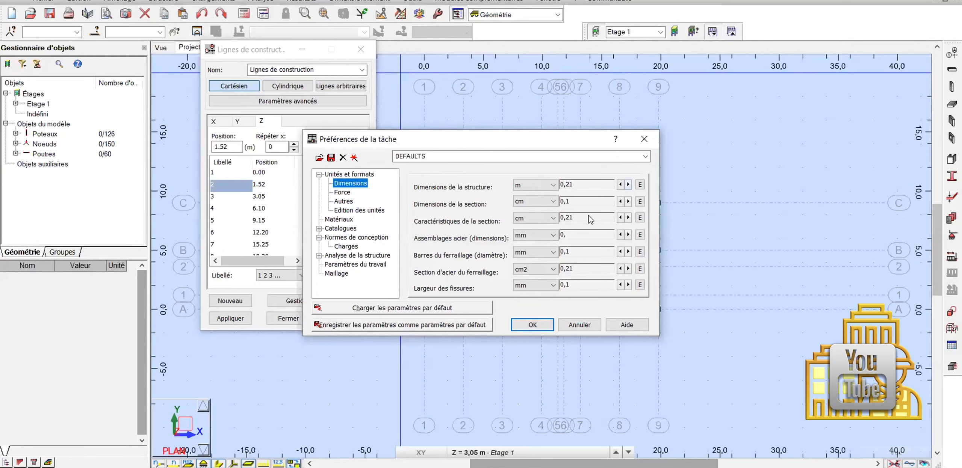
left_click(544, 326)
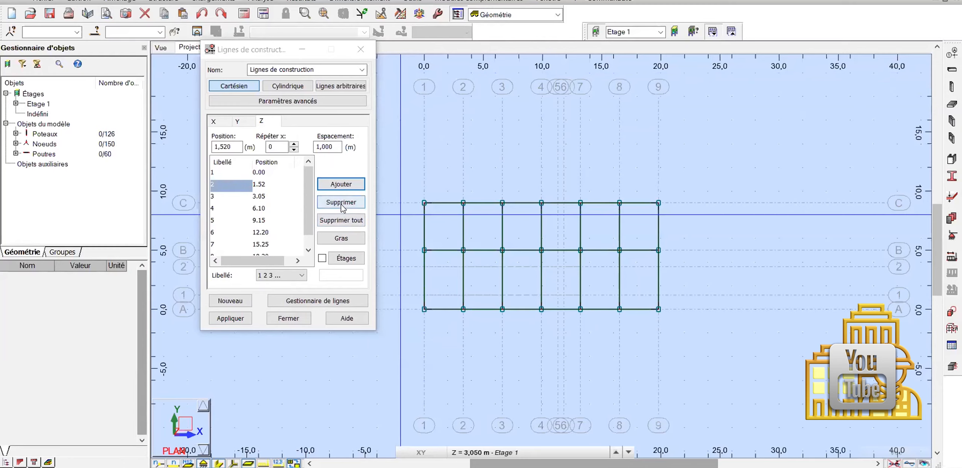
Replace the 1.52 m Z line with one added from level 0.000 using repeat 1 and a 1,525 m spacing
left_click(341, 202)
left_click(240, 173)
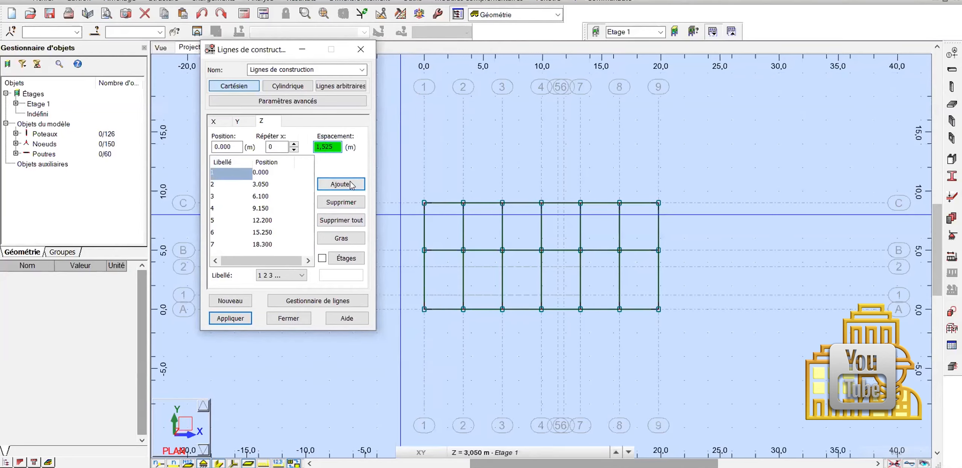
left_click(295, 150)
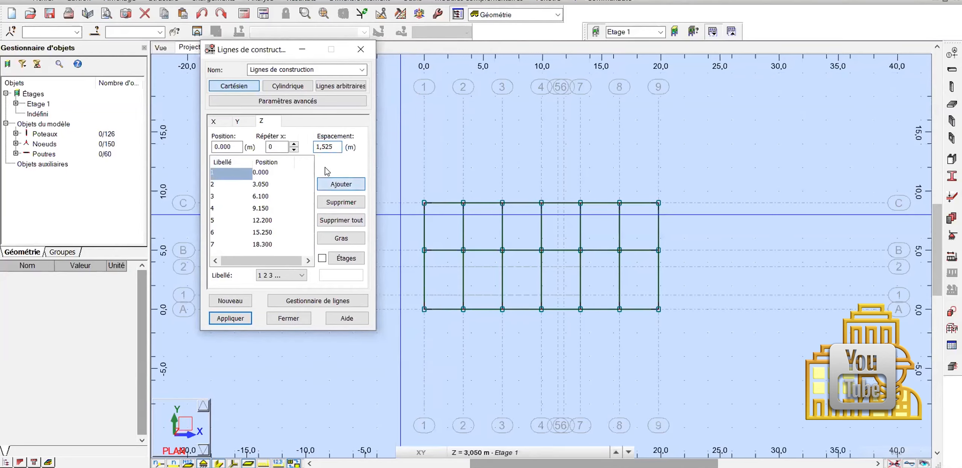
left_click(337, 183)
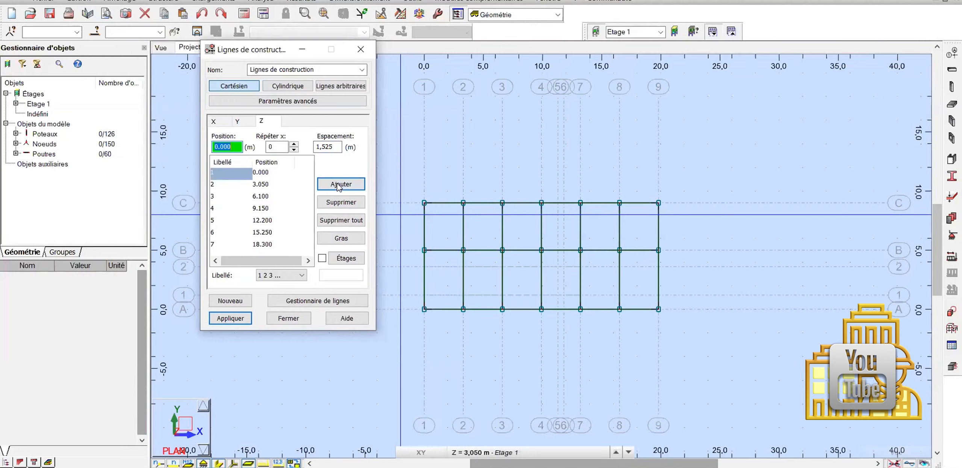
key("Tab")
type("1")
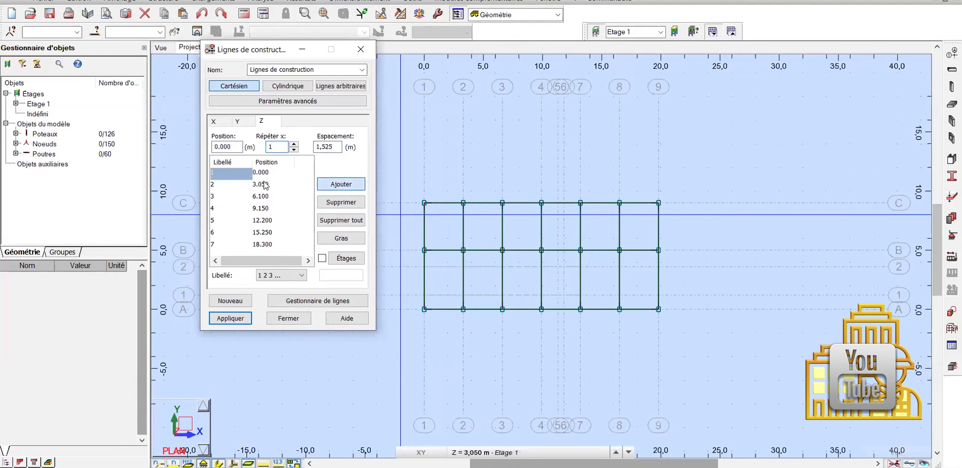
key("Return")
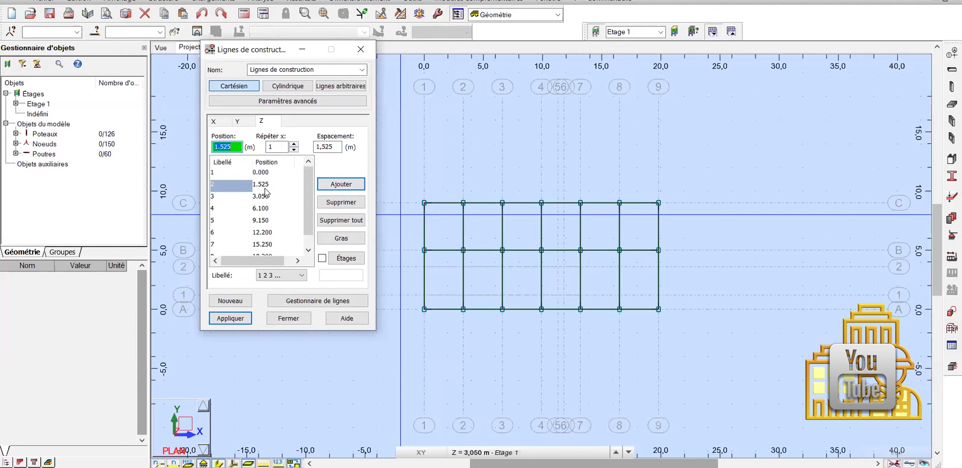
Finish editing the construction lines and close their definition dialog
left_click(295, 320)
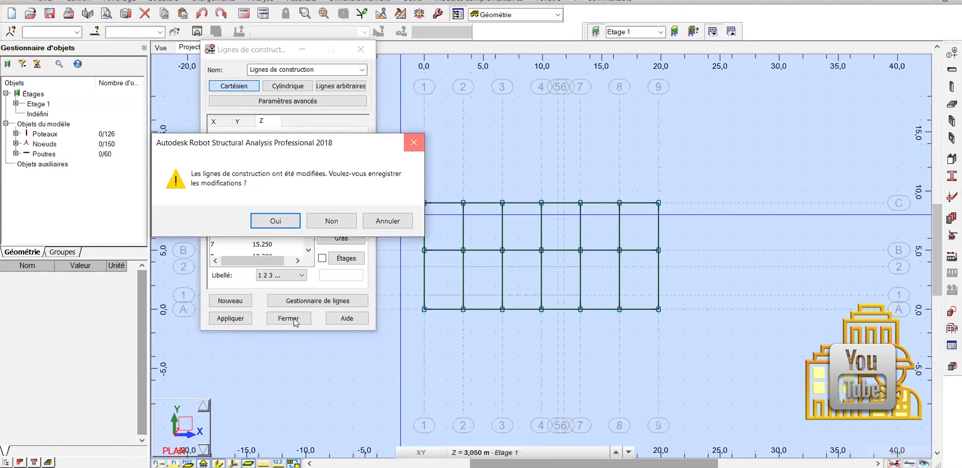
key("Escape")
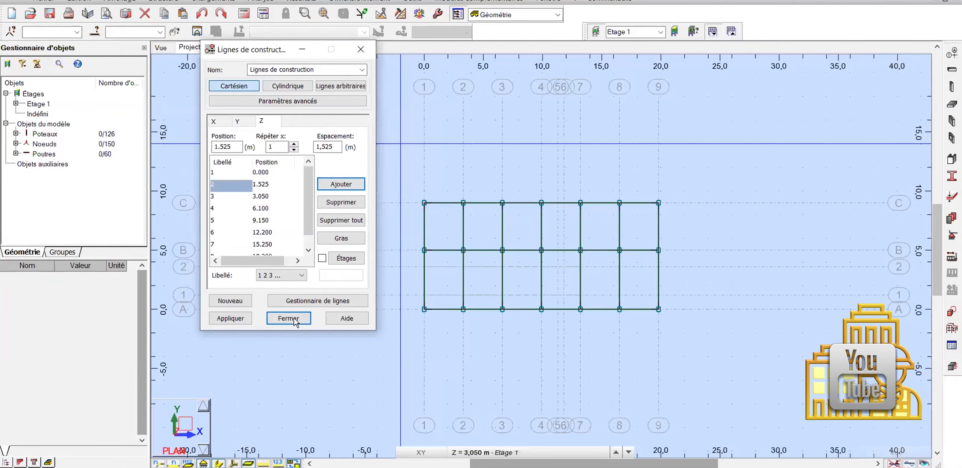
left_click(288, 318)
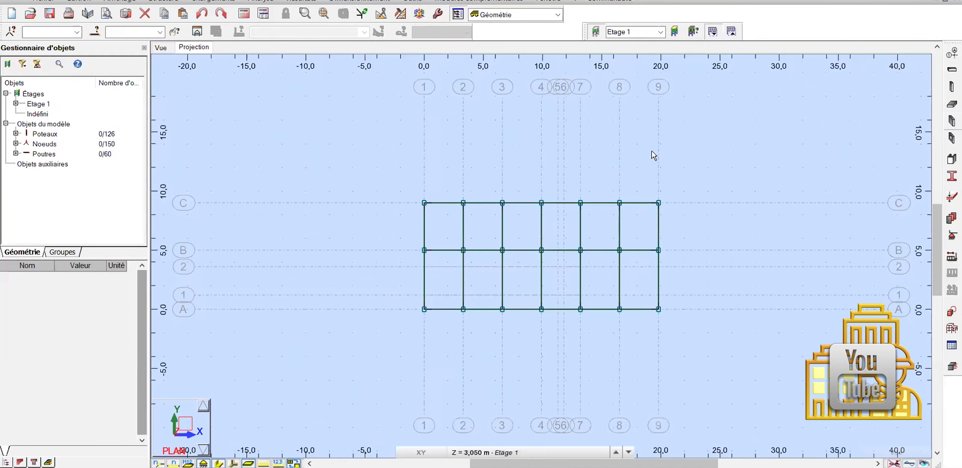
Start the polyline-contour object command and switch the plan view's work level to Base at 0,000 m
left_click(165, 1)
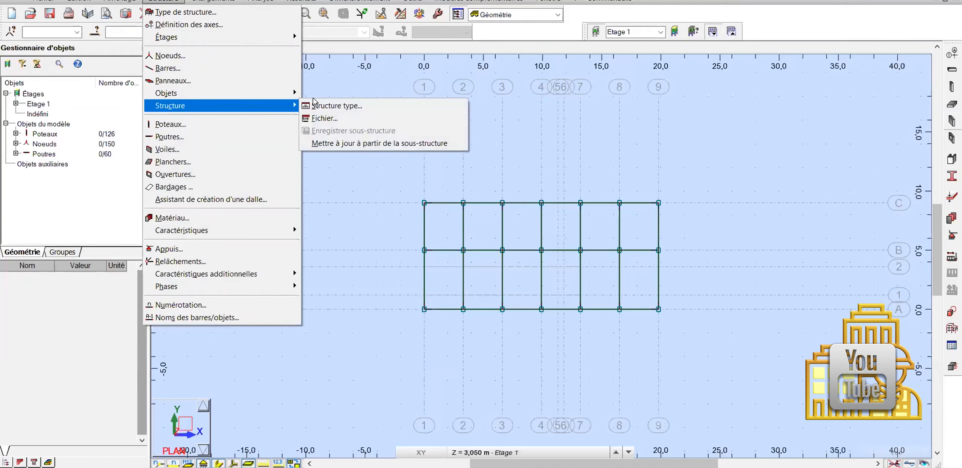
mouse_move(263, 93)
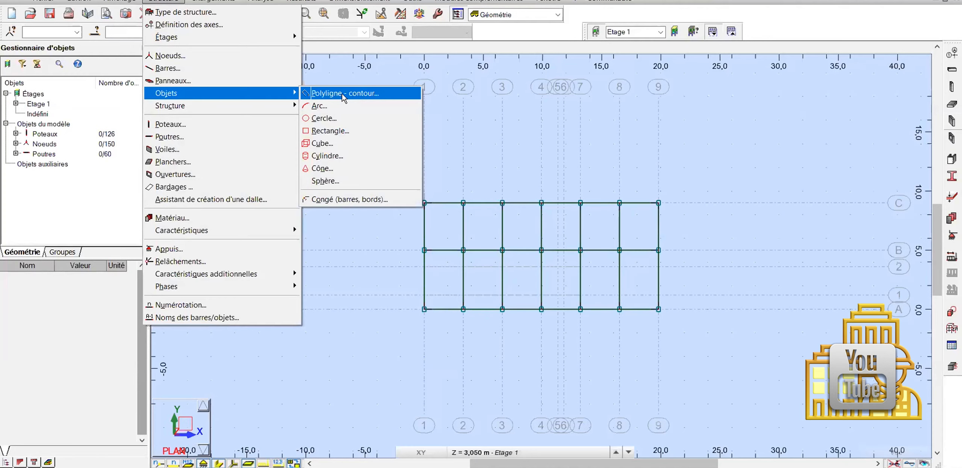
left_click(344, 94)
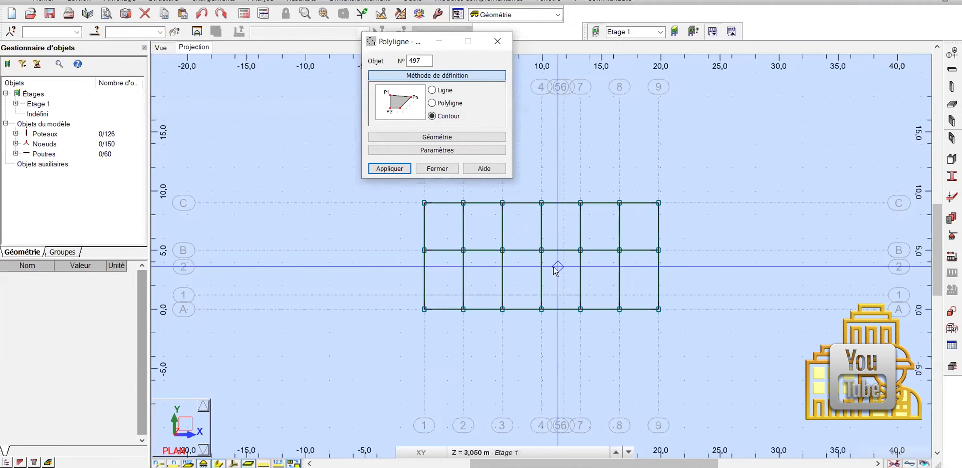
left_click(579, 452)
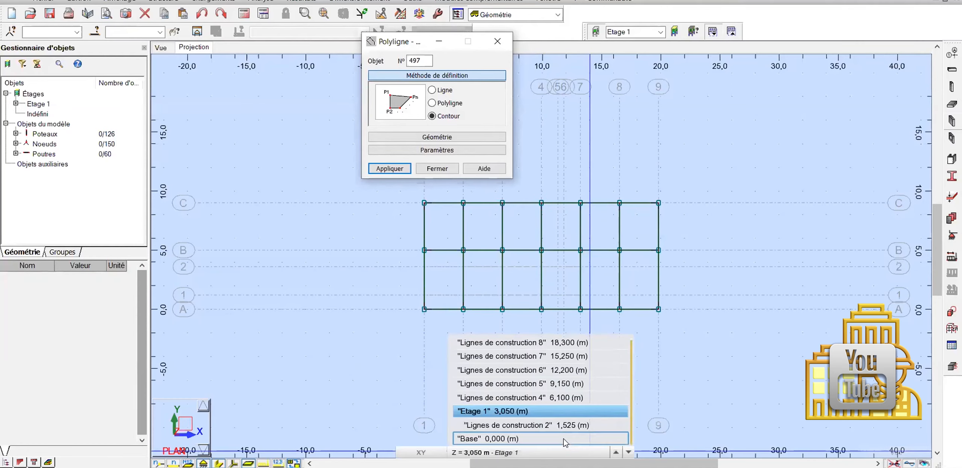
left_click(563, 439)
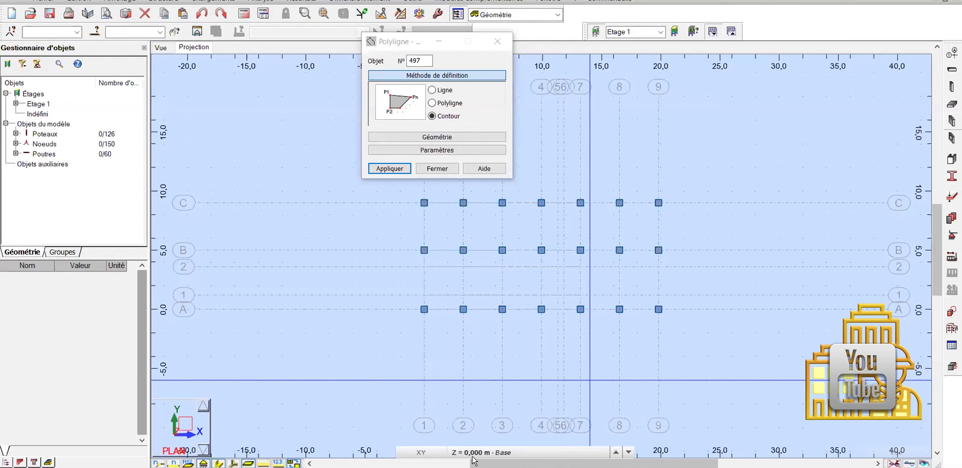
left_click(436, 456)
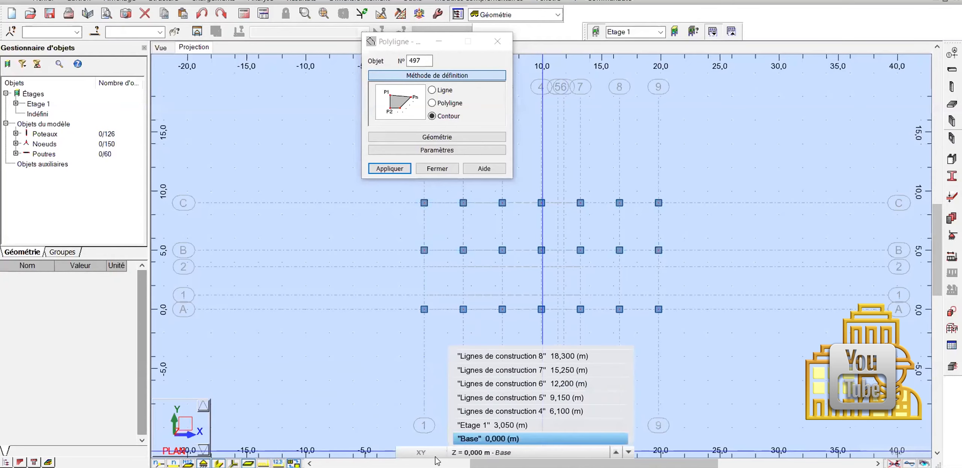
left_click(435, 457)
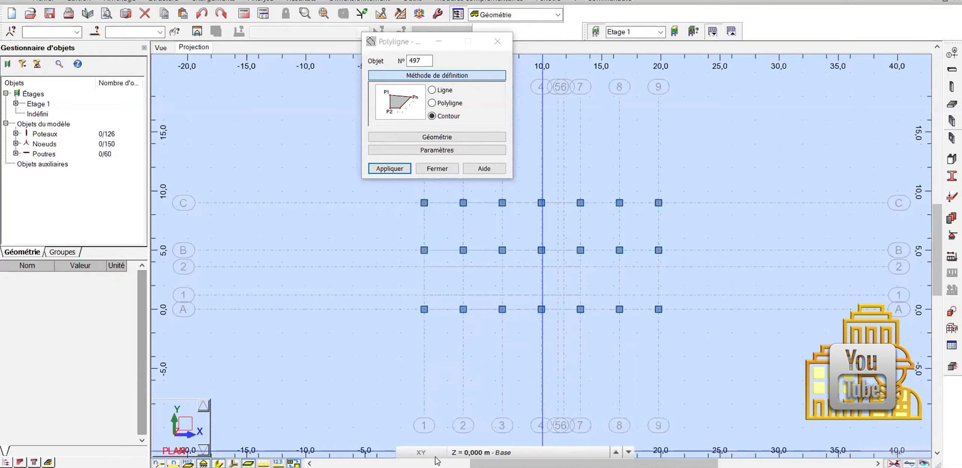
left_click(468, 455)
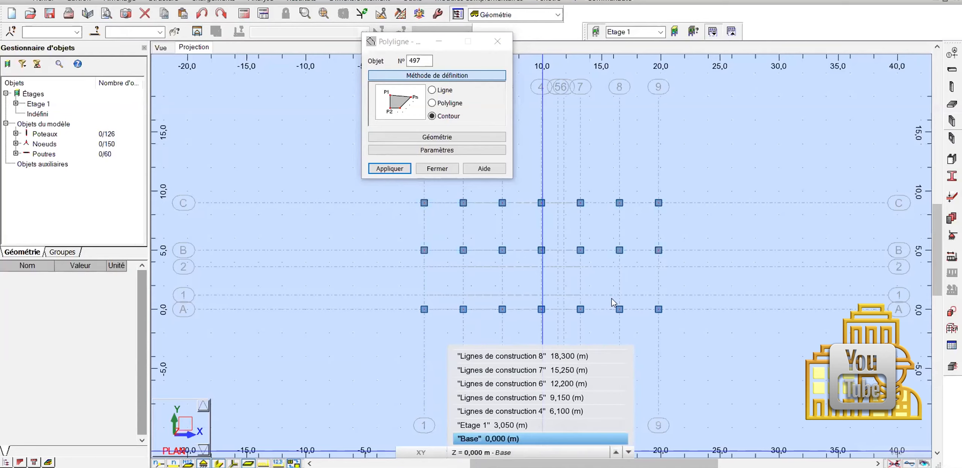
left_click(622, 272)
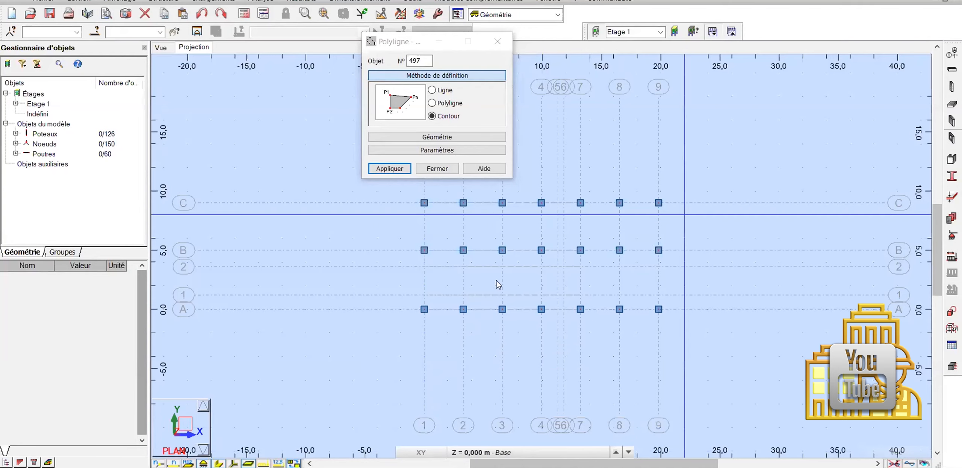
Start the contour on horizontal construction line 2, placing its first point at line 5 and its second at line 4
scroll(617, 181, "up", 2)
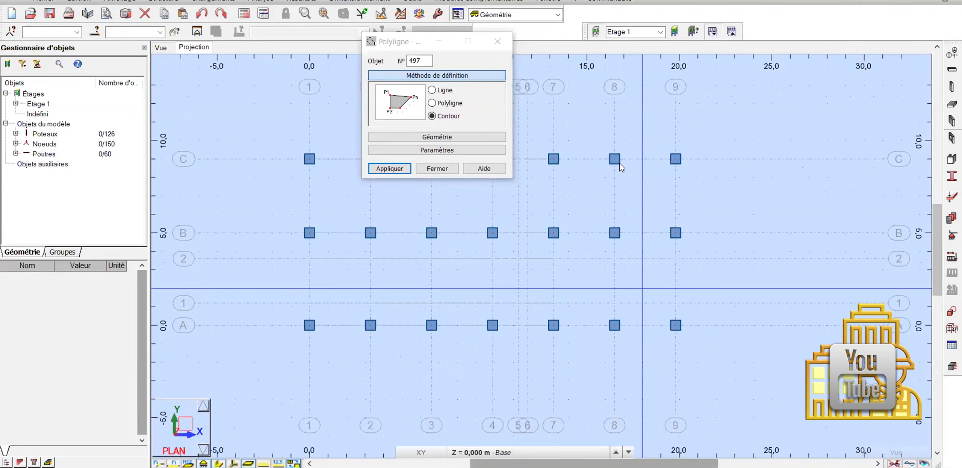
scroll(619, 167, "up", 2)
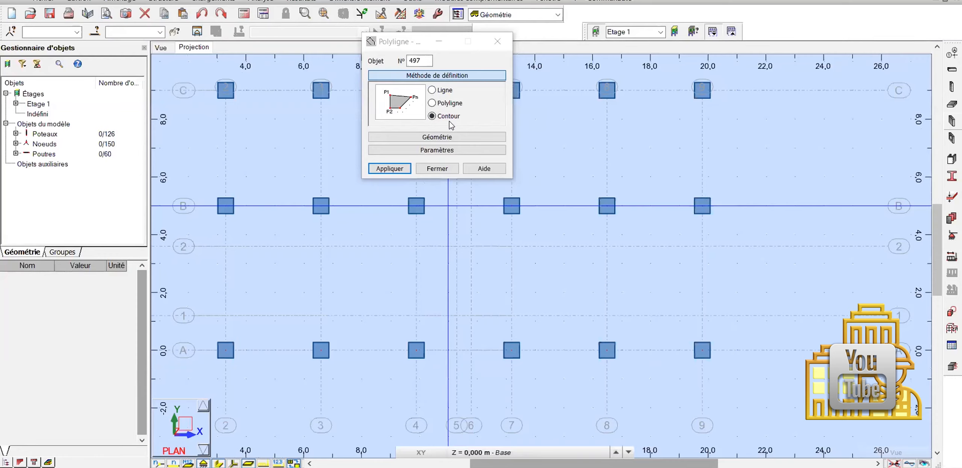
left_click(456, 247)
left_click(416, 247)
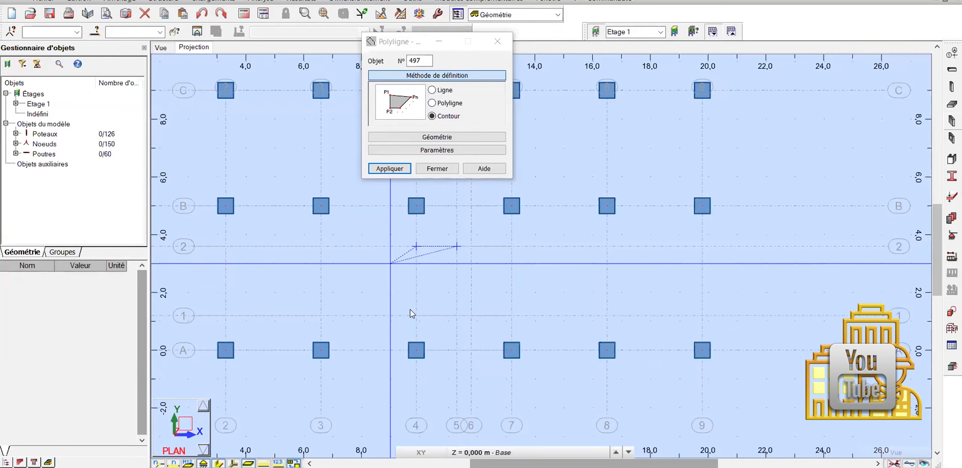